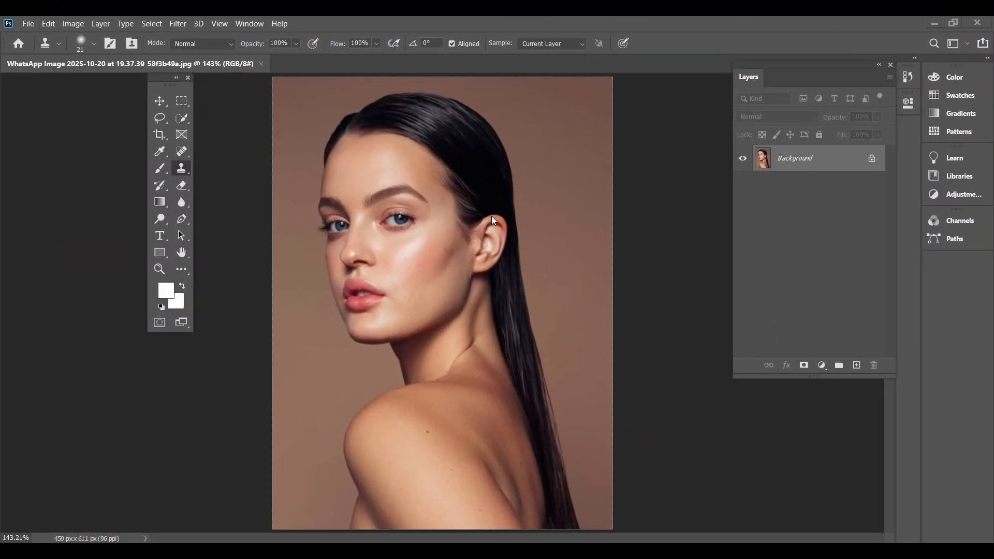
# Duplicate the Background layer, keeping the name Background copy and the current document as destination.
pyautogui.rightClick(829, 162)
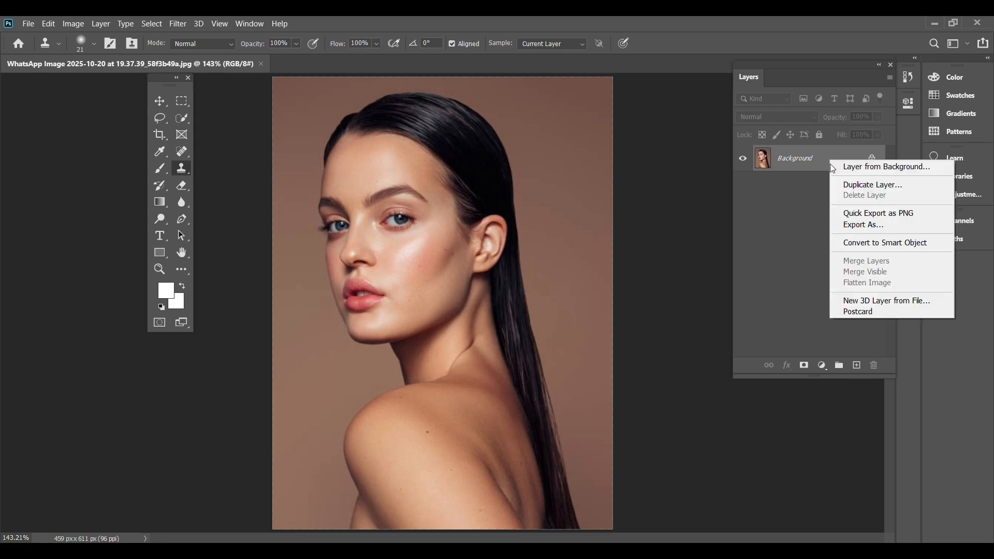
pyautogui.click(854, 187)
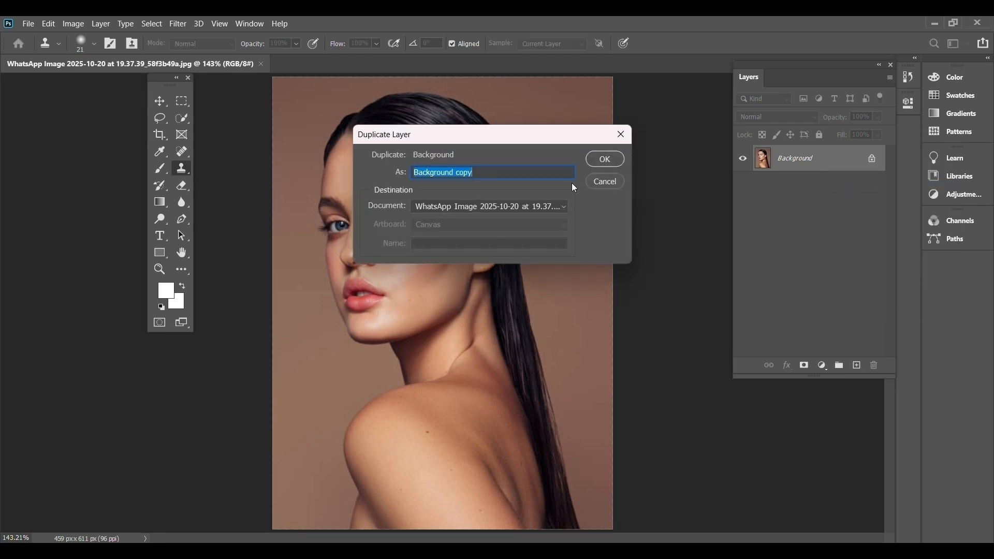
pyautogui.click(600, 159)
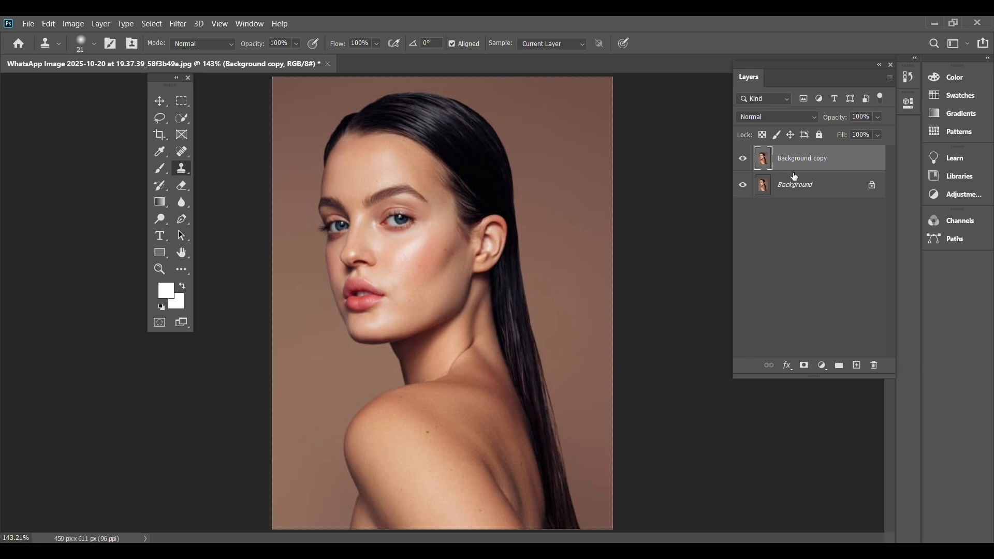
# Mask the duplicated layer with a Select Subject selection of the woman and hide the original Background layer.
pyautogui.click(160, 101)
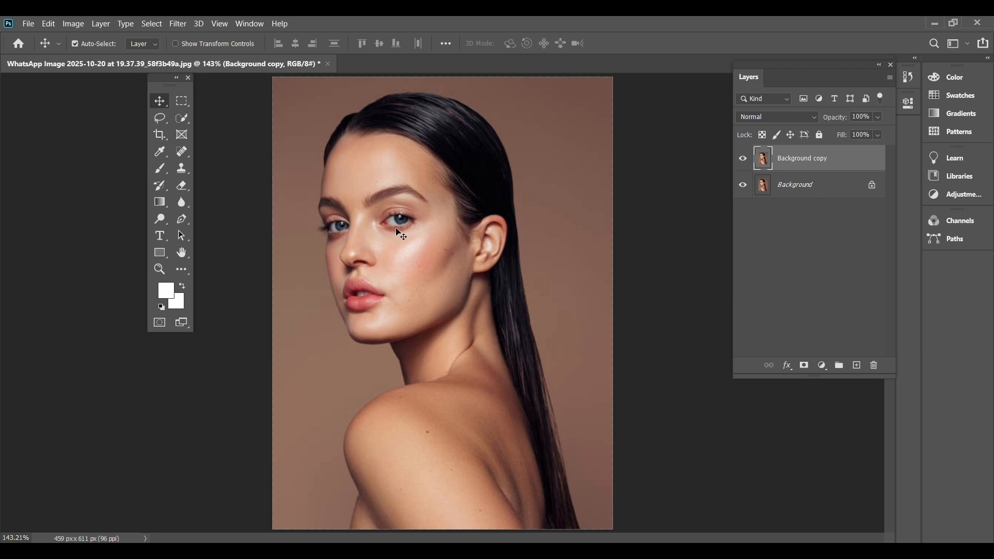
pyautogui.click(155, 25)
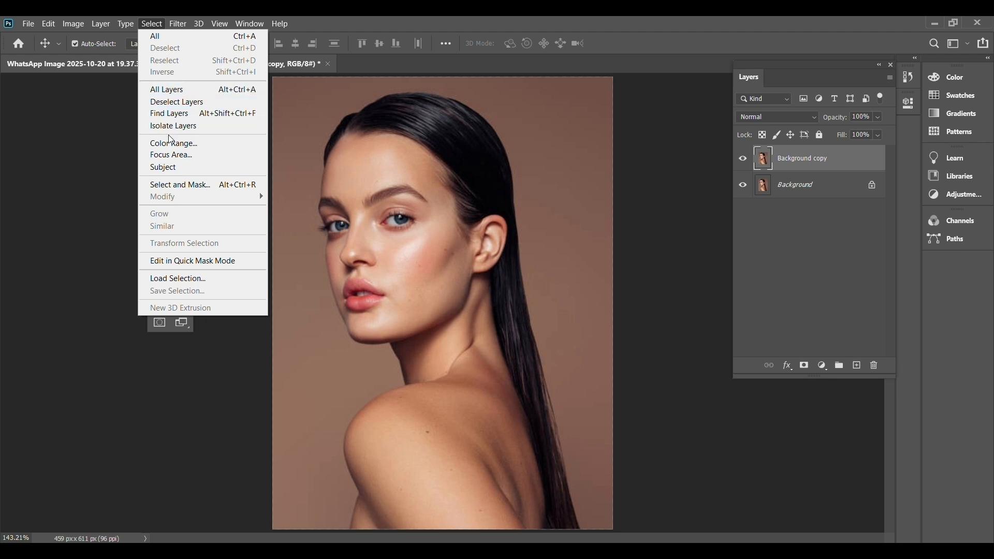
pyautogui.click(168, 167)
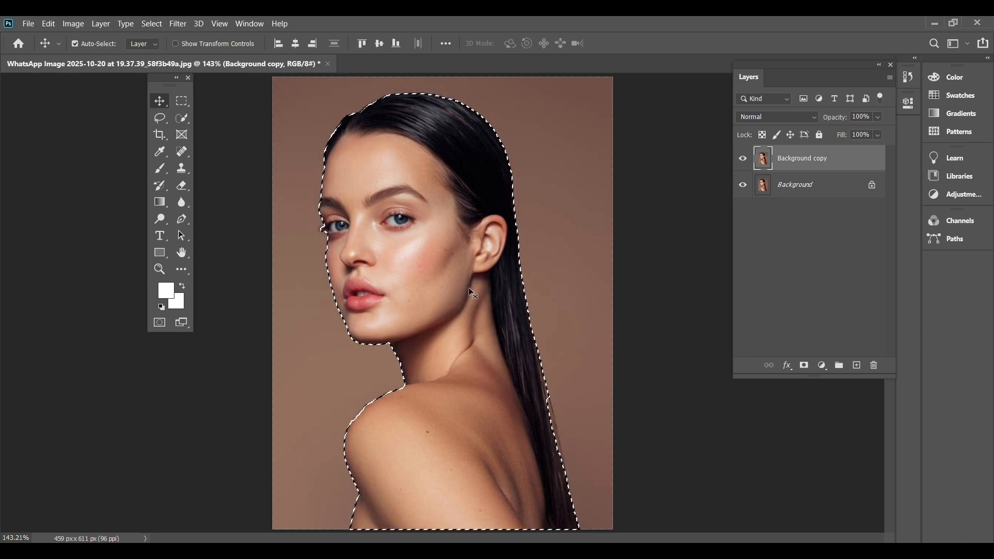
pyautogui.click(803, 365)
pyautogui.click(743, 185)
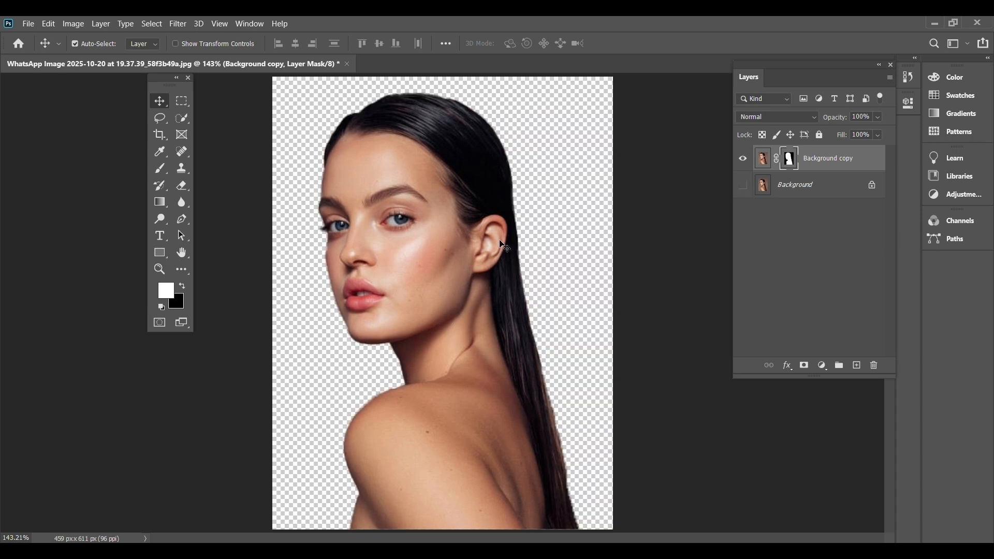
# Convert the Background copy's image, not its mask, to black and white using the Default preset.
pyautogui.click(762, 161)
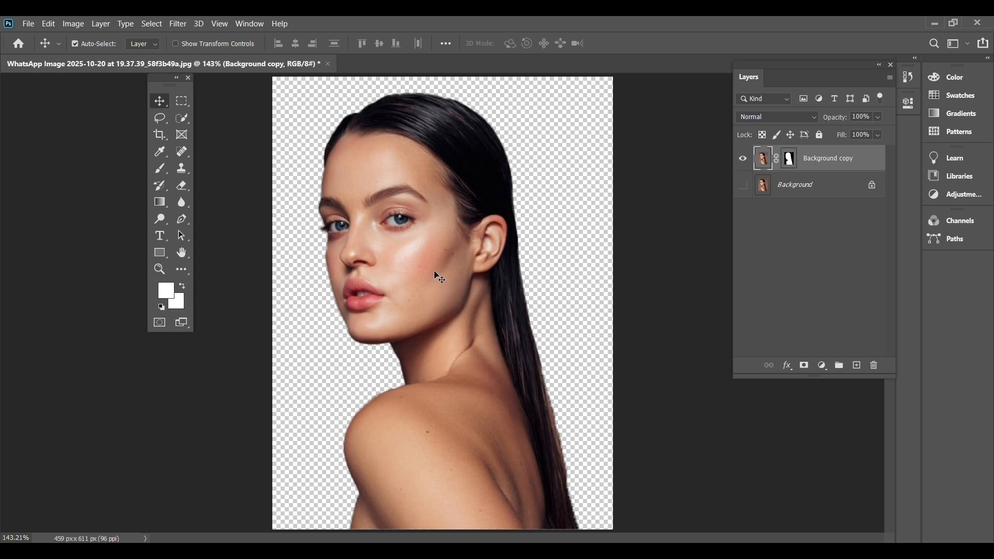
pyautogui.click(76, 29)
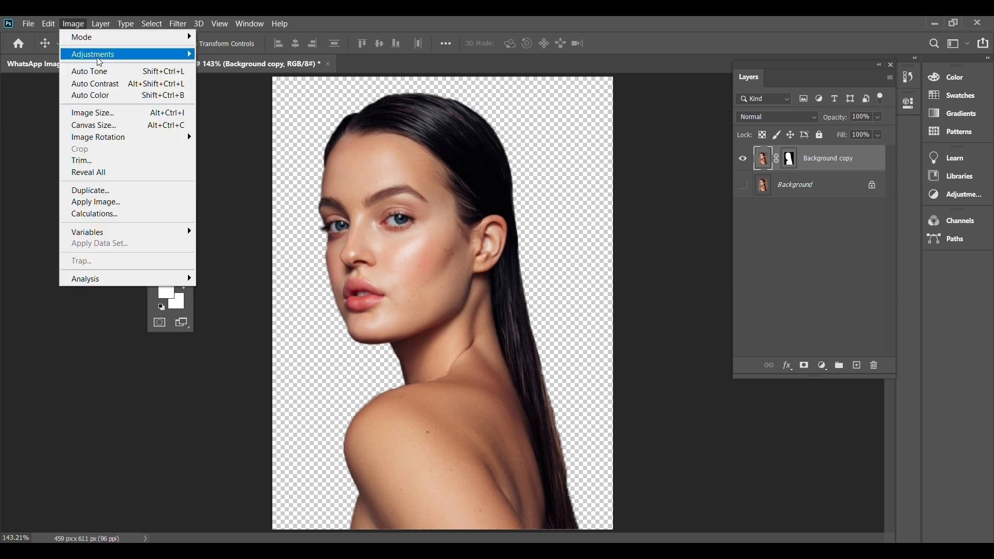
pyautogui.moveTo(130, 61)
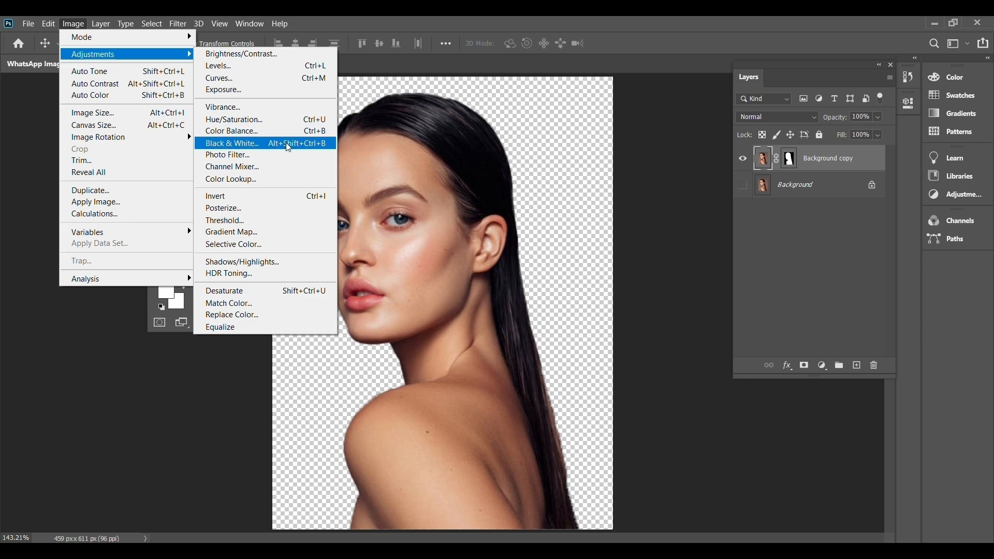
pyautogui.click(237, 147)
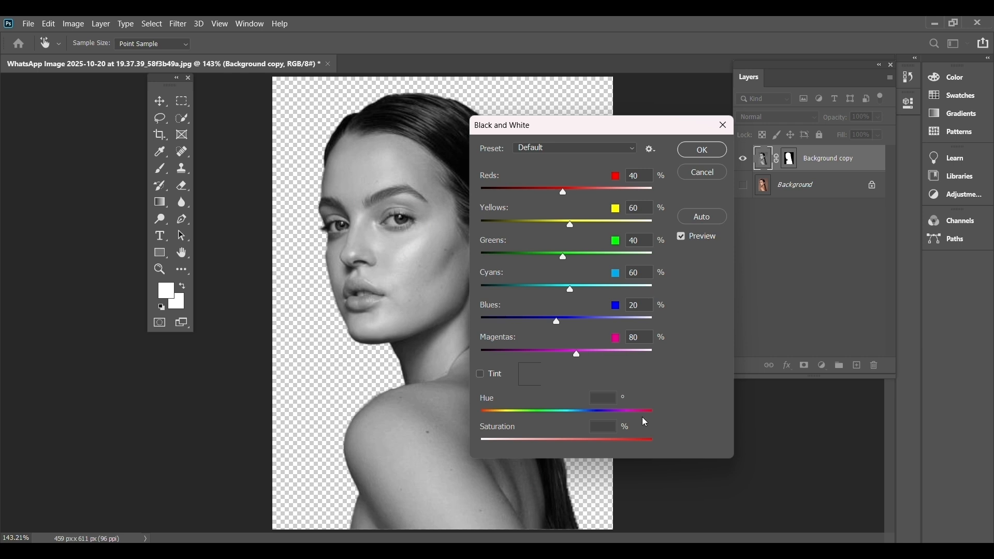
pyautogui.click(703, 151)
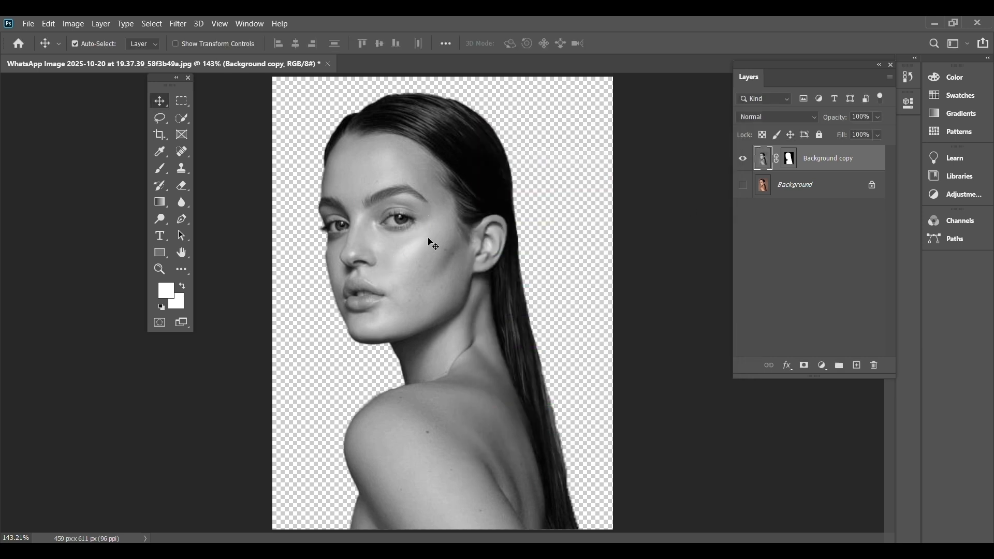
# Apply Levels to the portrait, raising the output black point to 15 and slightly lowering the output white point.
pyautogui.click(74, 25)
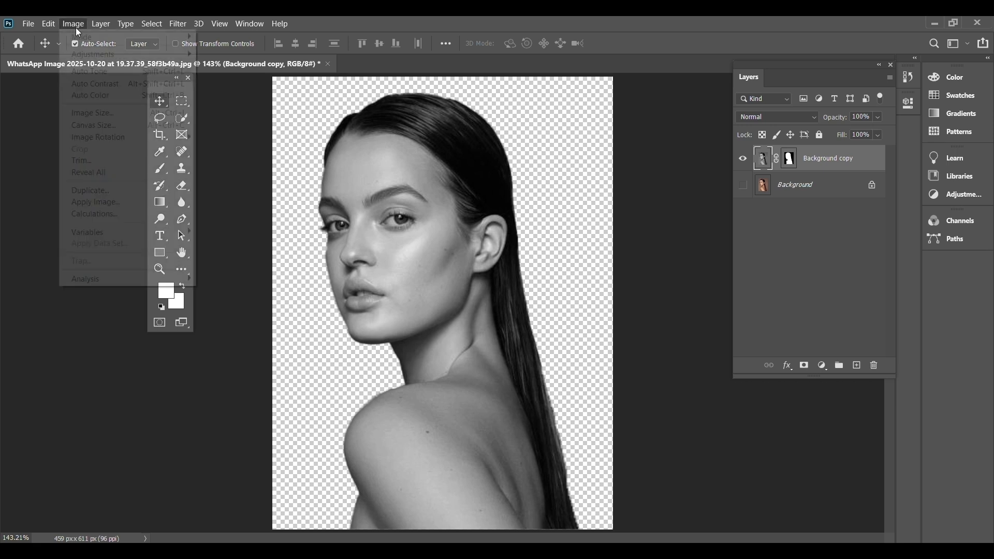
pyautogui.moveTo(150, 57)
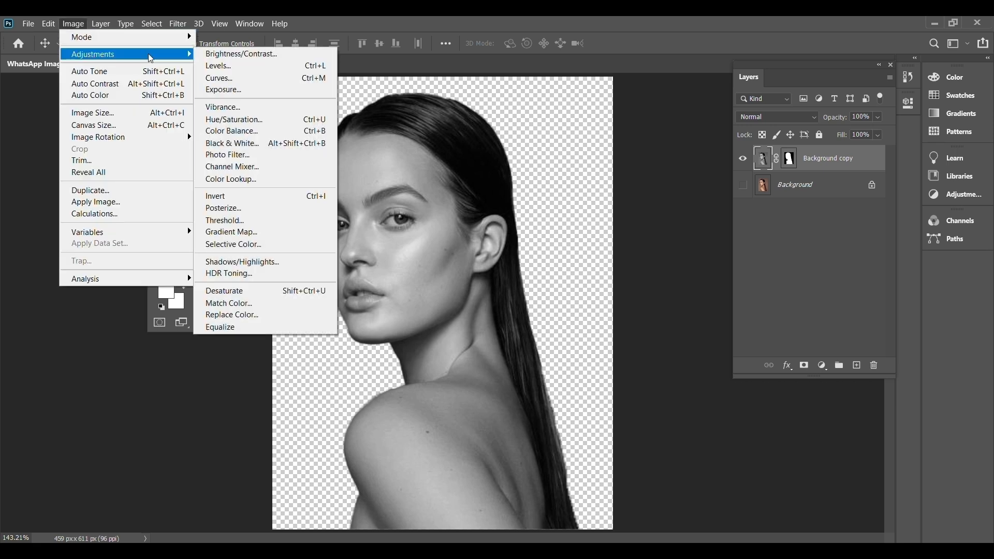
pyautogui.click(252, 68)
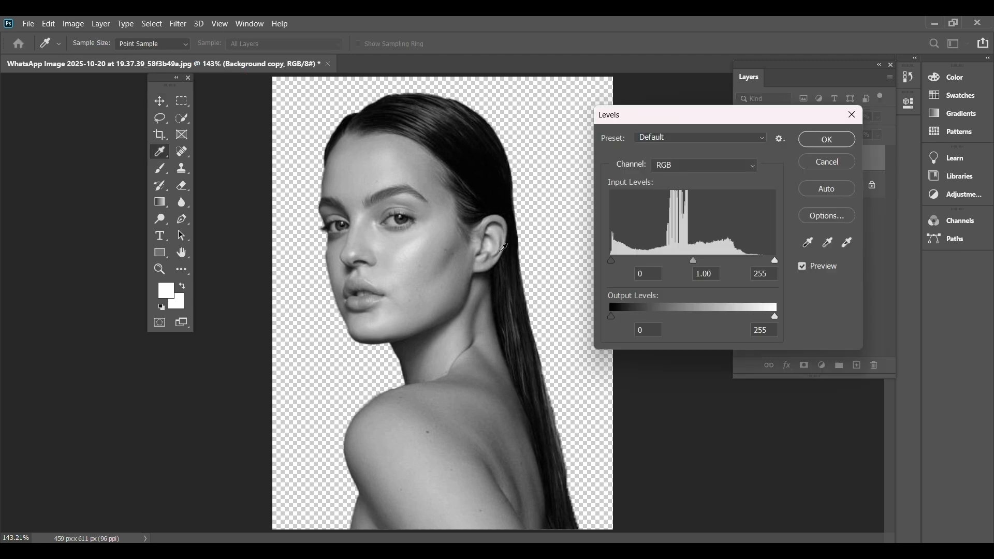
pyautogui.moveTo(611, 317); pyautogui.dragTo(618, 315)
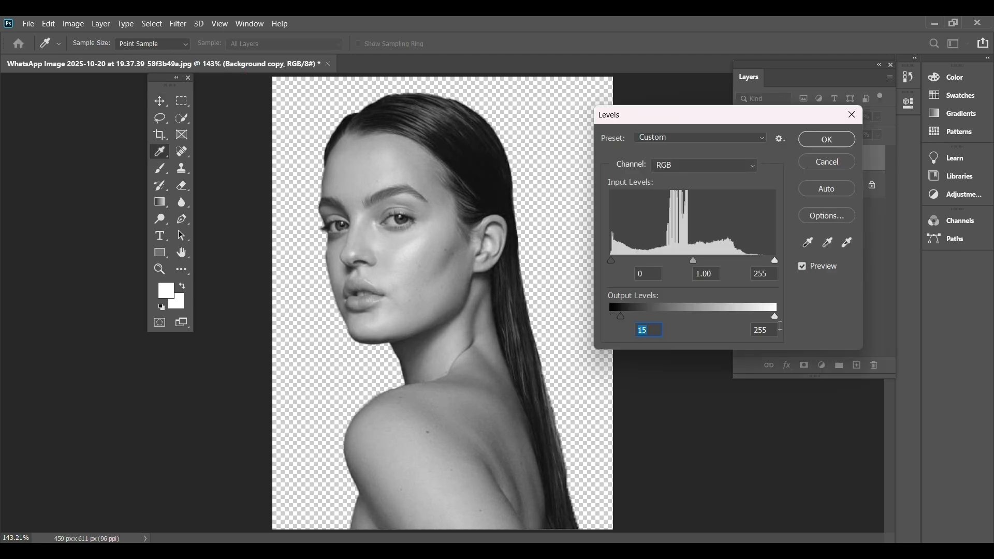
pyautogui.moveTo(775, 321); pyautogui.dragTo(772, 320)
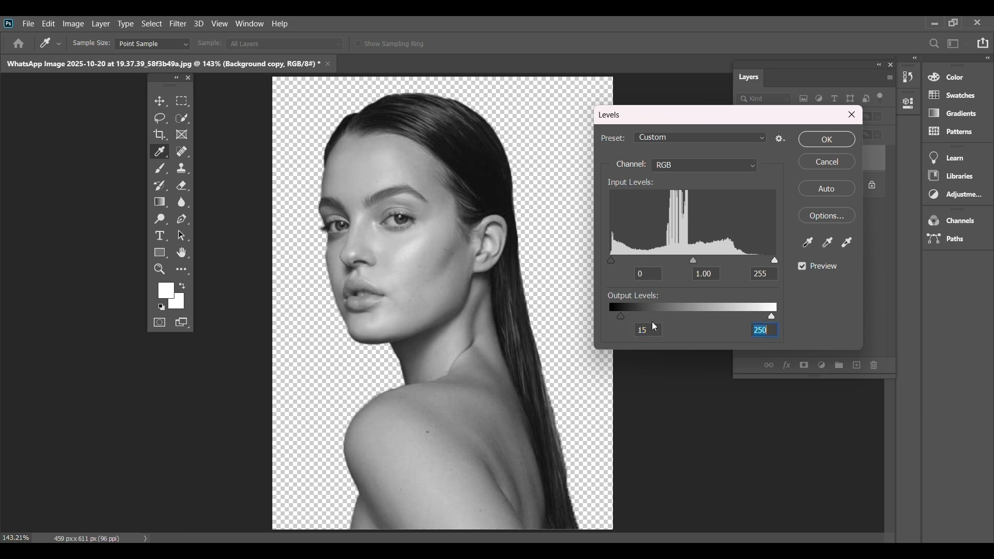
pyautogui.click(831, 146)
pyautogui.press('v')
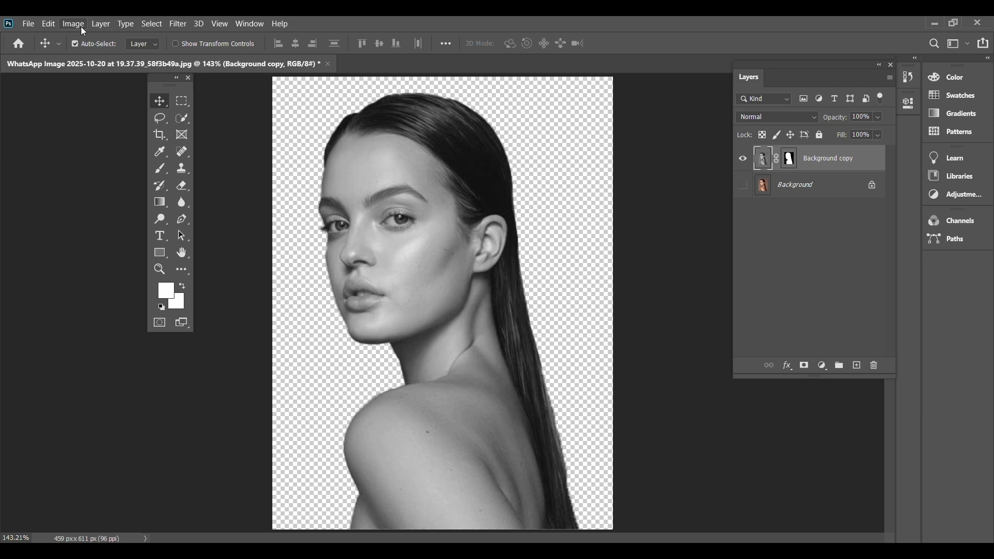
# Sharpen the portrait with Unsharp Mask at 50% amount, 1.0 pixel radius and threshold 0, inspecting the face in the preview.
pyautogui.click(174, 24)
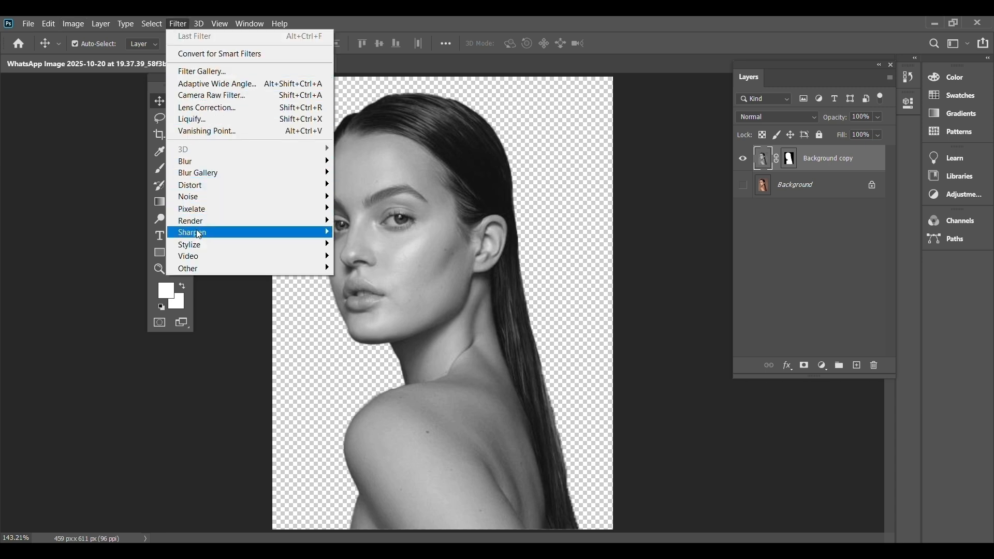
pyautogui.moveTo(199, 236)
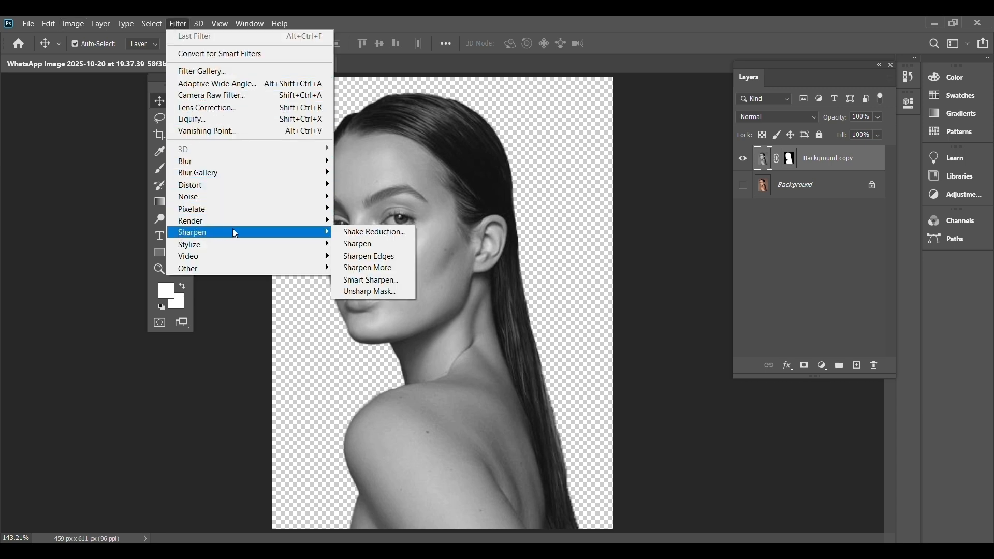
pyautogui.click(406, 293)
pyautogui.moveTo(572, 254); pyautogui.dragTo(663, 380)
pyautogui.moveTo(651, 320); pyautogui.dragTo(632, 338)
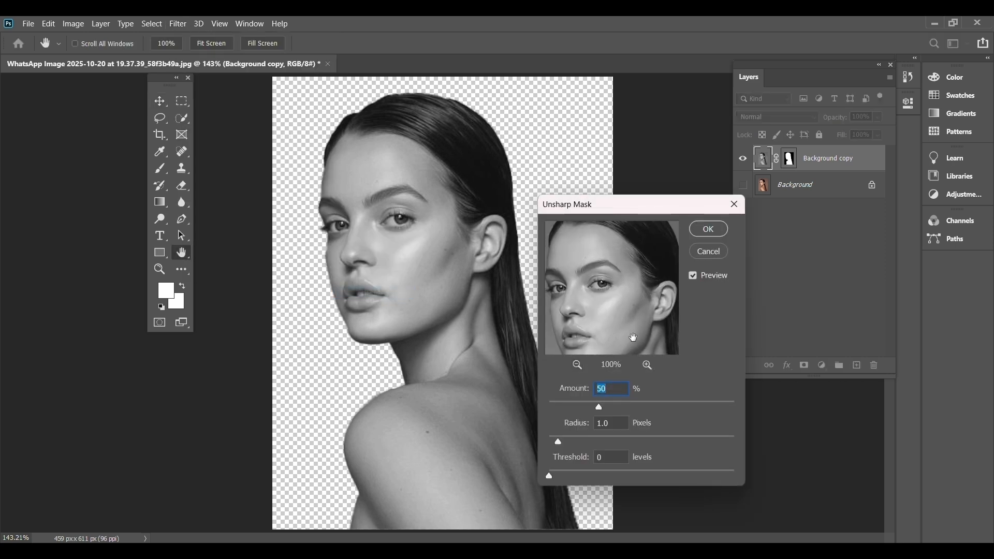
pyautogui.click(647, 367)
pyautogui.moveTo(635, 318)
pyautogui.mouseDown()
pyautogui.moveTo(615, 291)
pyautogui.moveTo(647, 366)
pyautogui.moveTo(630, 312)
pyautogui.moveTo(583, 286)
pyautogui.moveTo(601, 324)
pyautogui.moveTo(610, 296)
pyautogui.moveTo(638, 297)
pyautogui.moveTo(590, 309)
pyautogui.moveTo(634, 327)
pyautogui.mouseUp()
pyautogui.moveTo(632, 264); pyautogui.dragTo(631, 281)
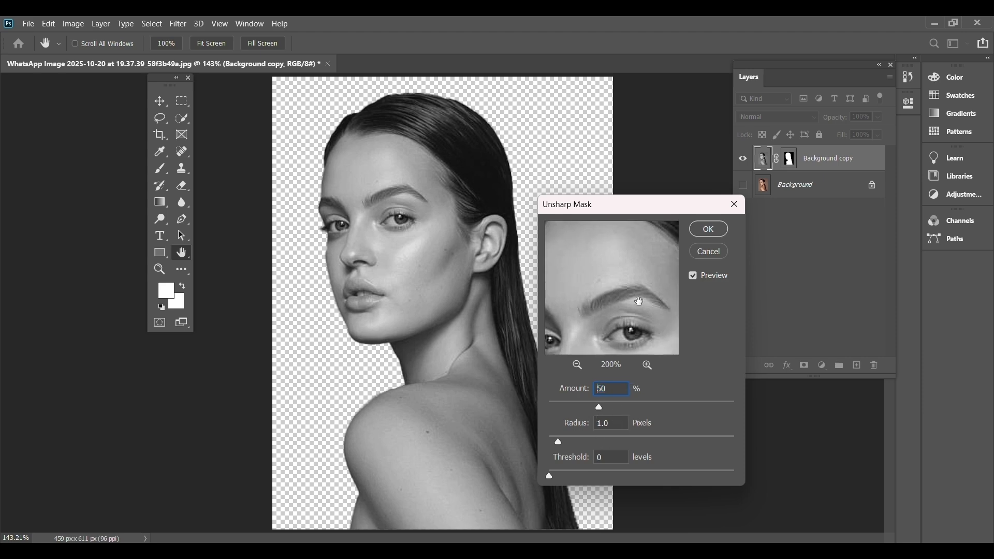
pyautogui.moveTo(640, 304); pyautogui.dragTo(623, 264)
pyautogui.moveTo(584, 310); pyautogui.dragTo(593, 299)
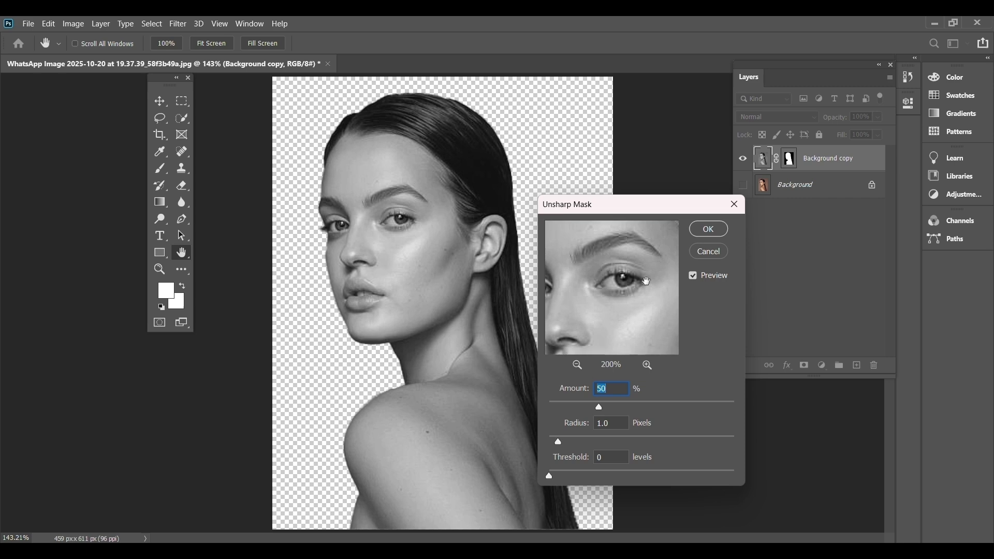
pyautogui.click(709, 229)
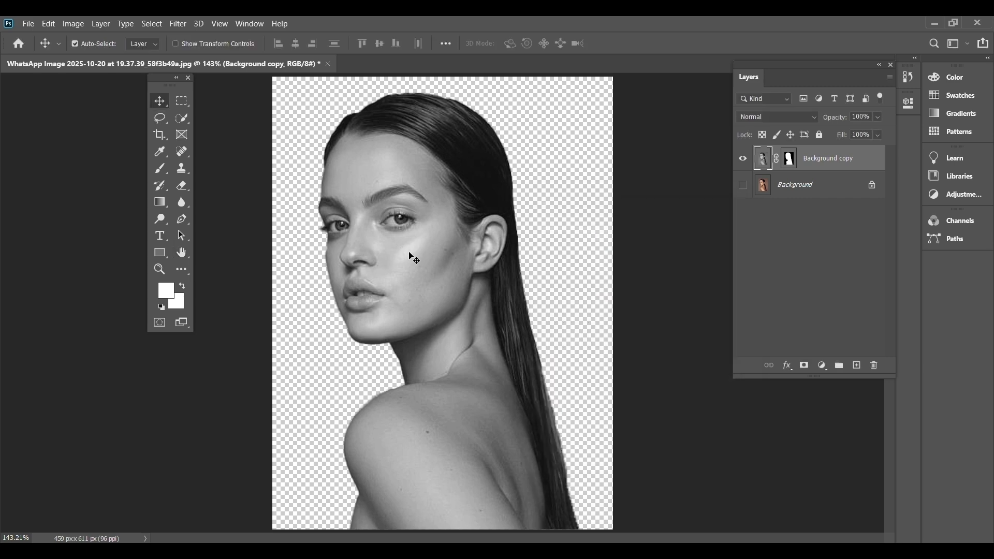
# Apply the Oil Paint filter with Stylization 1.5, Cleanliness 1.5, Scale 10.0 and Bristle Detail 10.0, leaving Lighting off.
pyautogui.click(176, 24)
pyautogui.moveTo(212, 244)
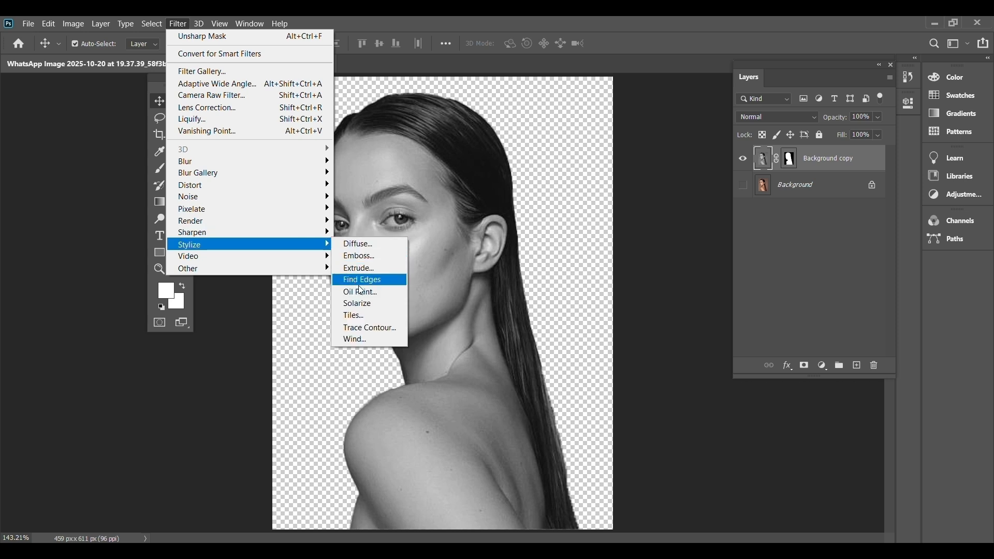
pyautogui.click(384, 294)
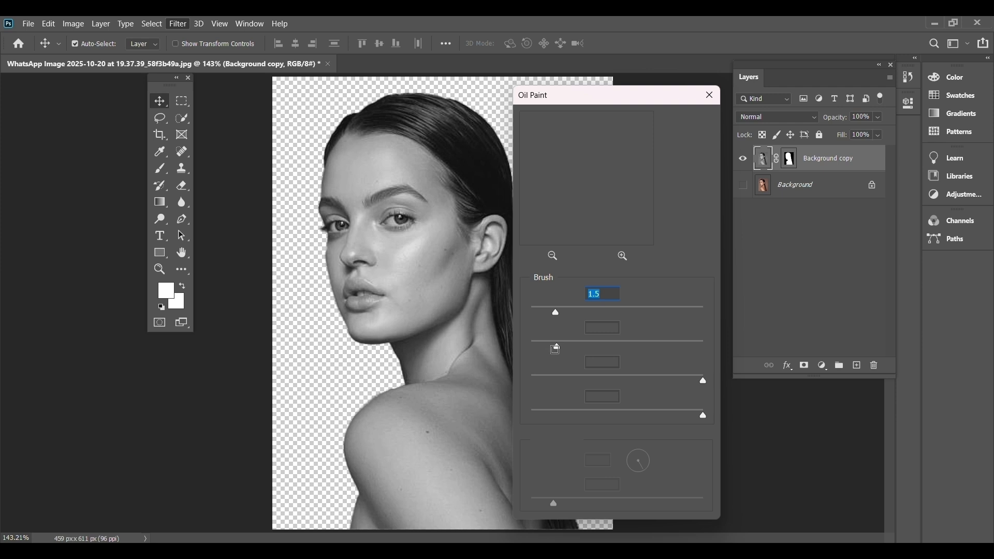
pyautogui.moveTo(553, 159); pyautogui.dragTo(622, 253)
pyautogui.moveTo(592, 165)
pyautogui.mouseDown()
pyautogui.moveTo(598, 213)
pyautogui.moveTo(578, 207)
pyautogui.mouseUp()
pyautogui.moveTo(557, 161)
pyautogui.mouseDown()
pyautogui.moveTo(547, 190)
pyautogui.moveTo(589, 161)
pyautogui.mouseUp()
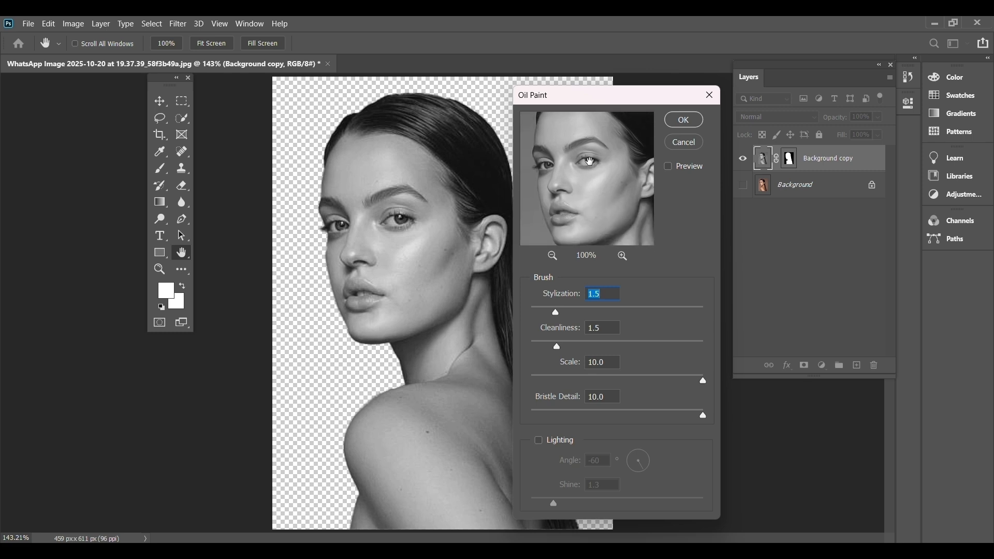
pyautogui.moveTo(614, 220)
pyautogui.mouseDown()
pyautogui.moveTo(608, 183)
pyautogui.moveTo(609, 232)
pyautogui.mouseUp()
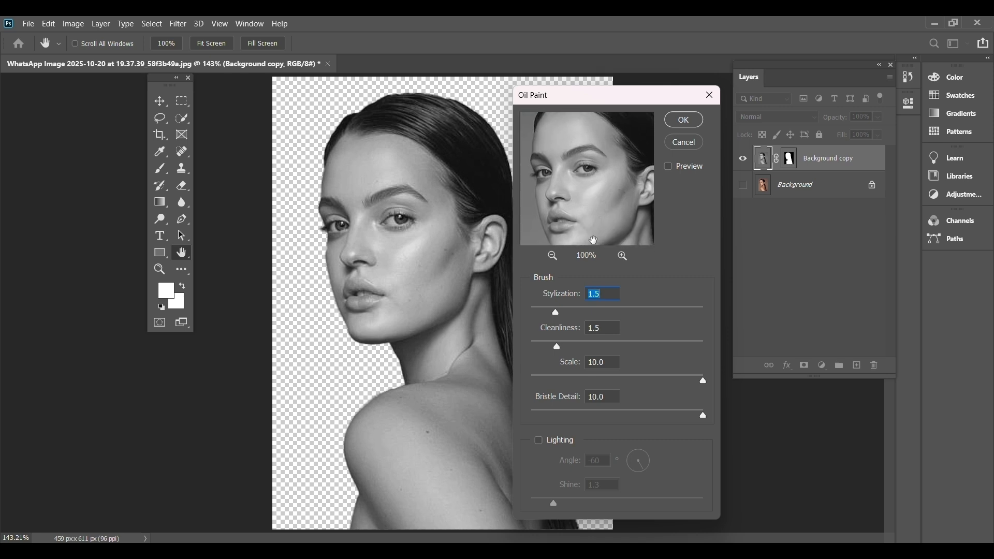
pyautogui.click(629, 260)
pyautogui.moveTo(577, 196)
pyautogui.mouseDown()
pyautogui.moveTo(583, 206)
pyautogui.moveTo(595, 151)
pyautogui.mouseUp()
pyautogui.moveTo(588, 195)
pyautogui.mouseDown()
pyautogui.moveTo(599, 178)
pyautogui.moveTo(592, 273)
pyautogui.mouseUp()
pyautogui.click(686, 120)
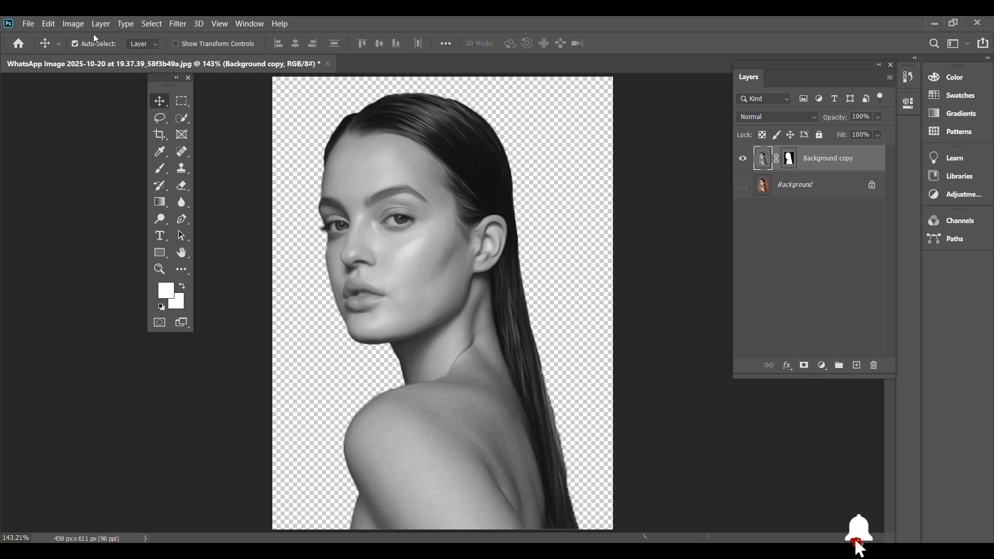
# Posterize the portrait to 4 levels.
pyautogui.click(73, 24)
pyautogui.moveTo(144, 58)
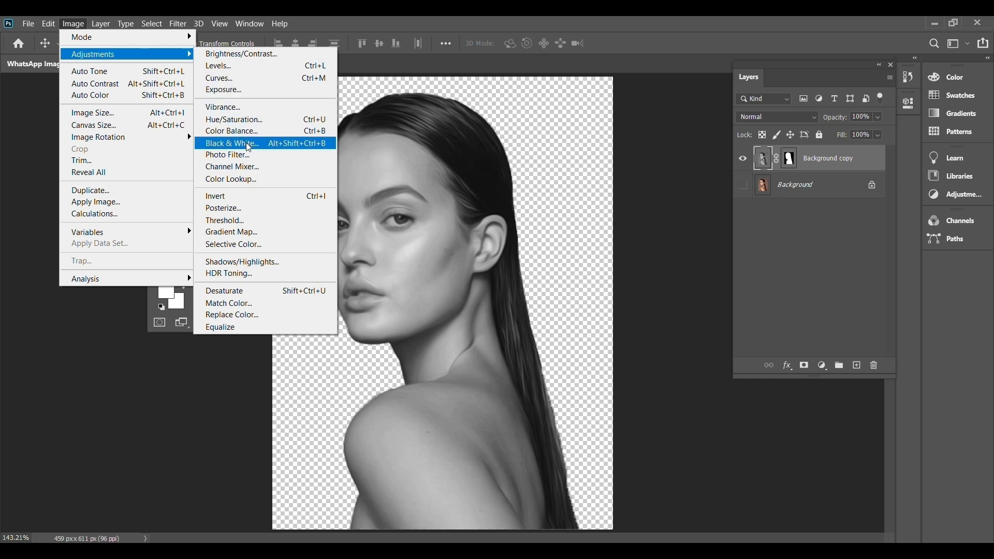
pyautogui.click(272, 214)
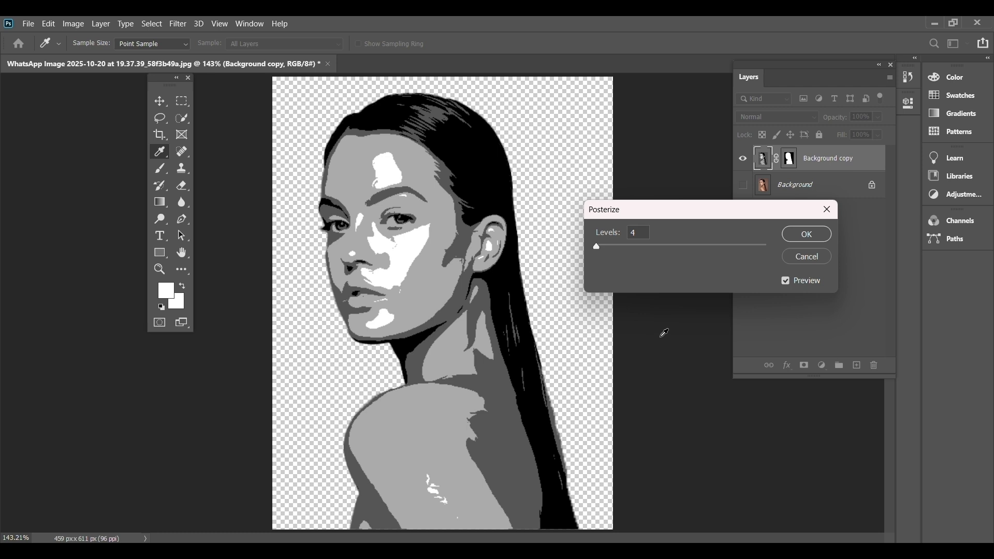
pyautogui.click(796, 235)
pyautogui.press('v')
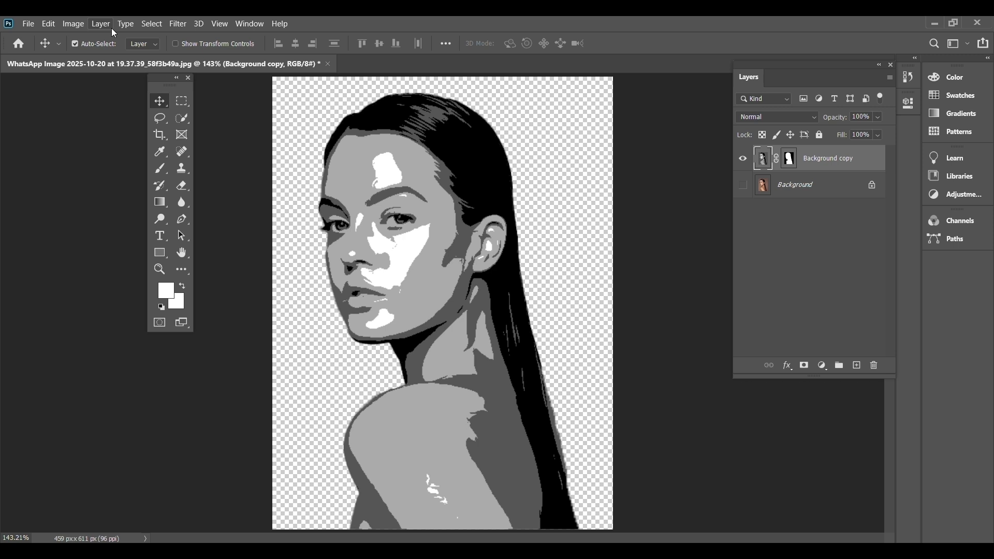
# Select the black tone of the Background copy layer with Color Range, sampling the hair with the preview set to Image.
pyautogui.click(155, 24)
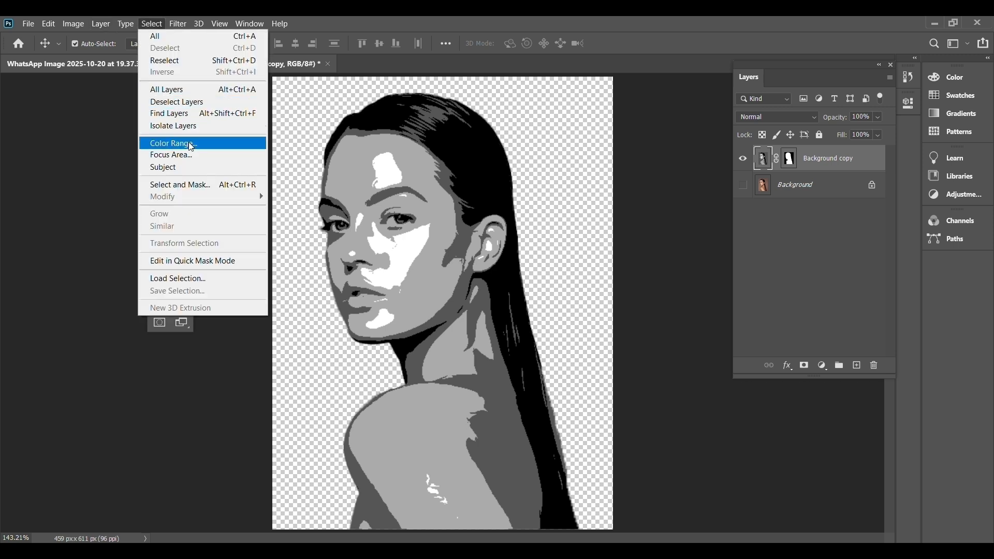
pyautogui.click(227, 144)
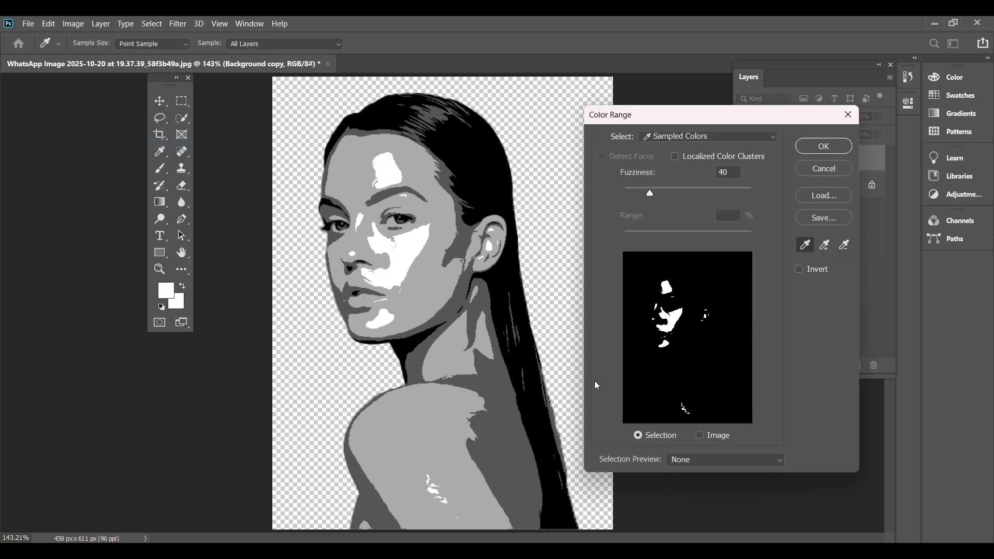
pyautogui.click(714, 438)
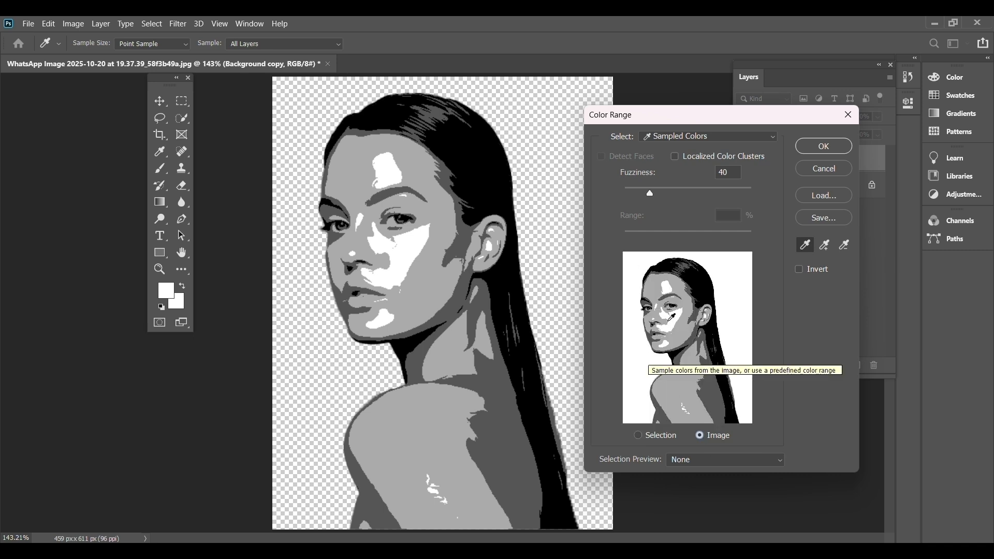
pyautogui.click(487, 155)
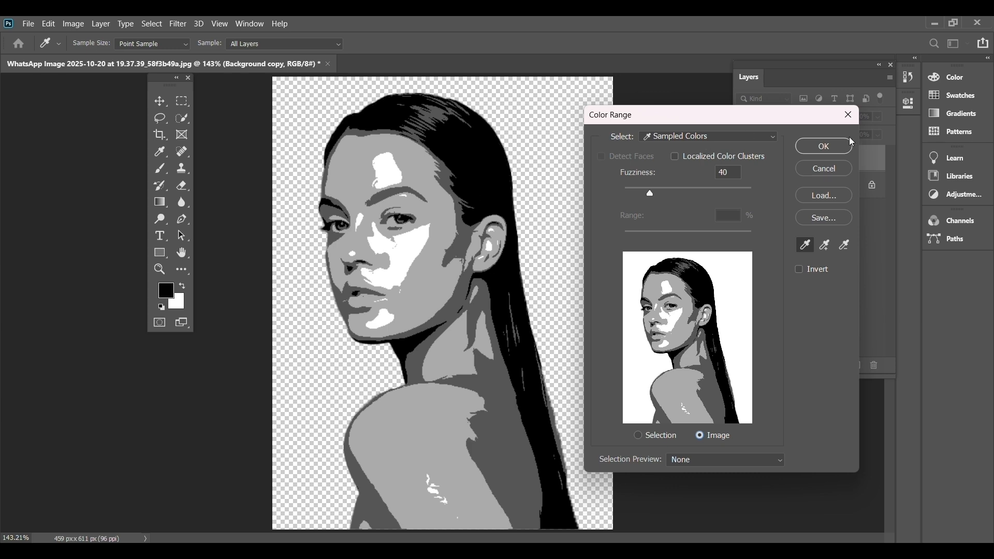
pyautogui.click(823, 146)
pyautogui.press('v')
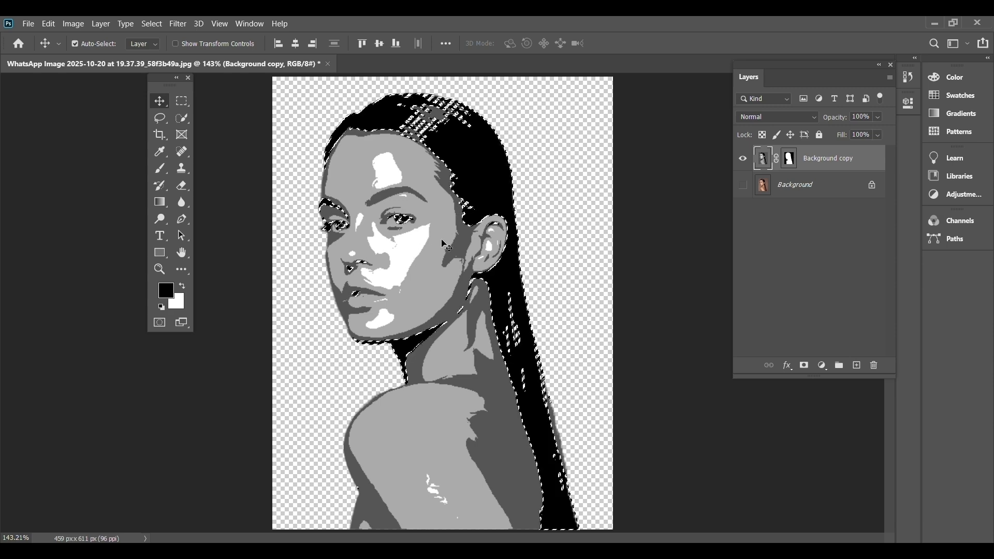
# Copy the selected black areas to a new layer, inspect them in isolation, and hide the new layer with Background copy shown again.
pyautogui.click(101, 24)
pyautogui.moveTo(115, 42)
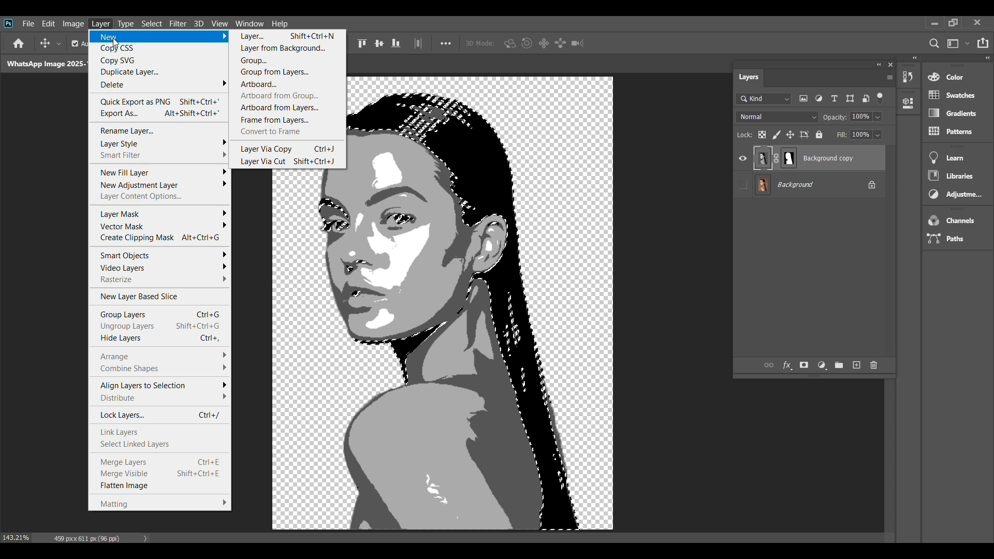
pyautogui.click(288, 150)
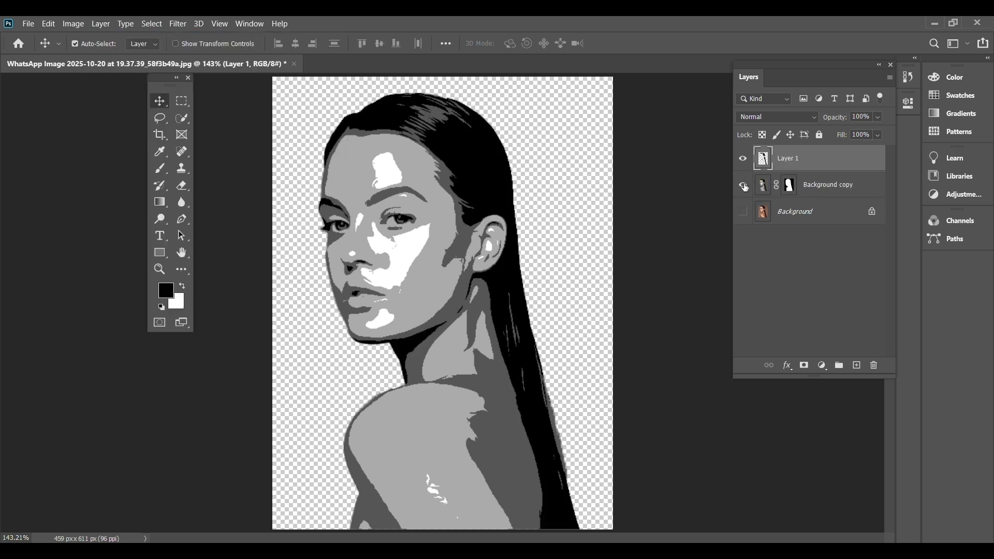
pyautogui.click(743, 185)
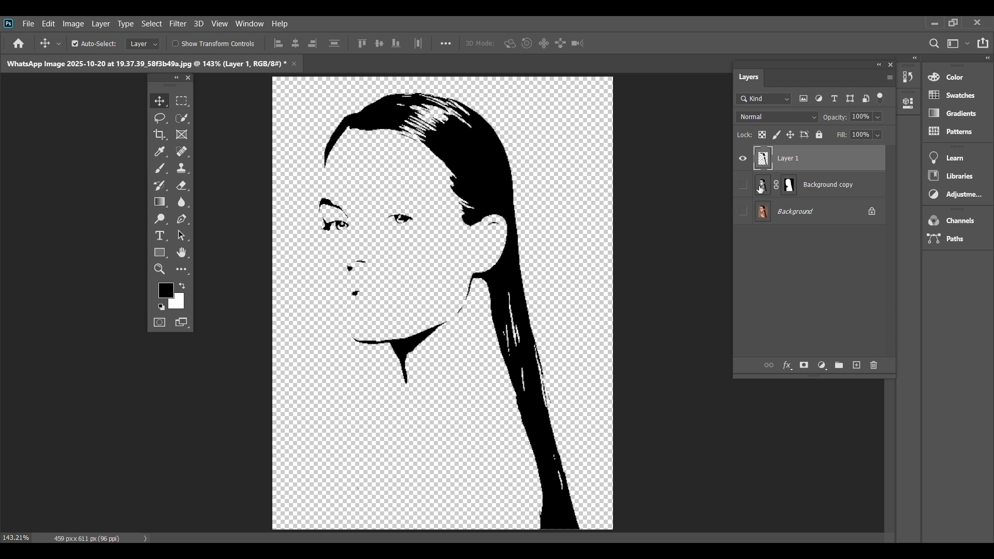
pyautogui.click(743, 185)
pyautogui.click(742, 160)
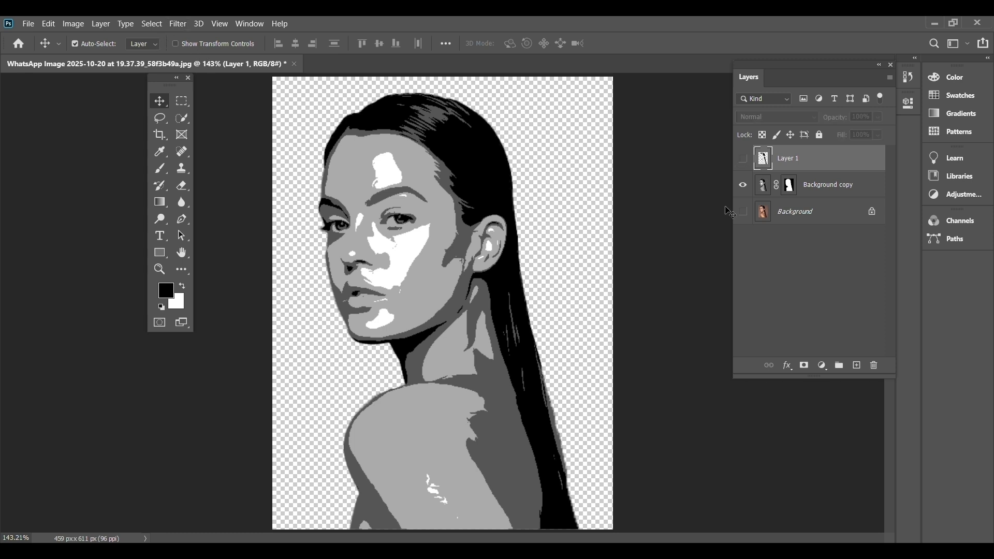
# Select the dark grey tone of the Background copy layer with Color Range, sampling the shadow beside the ear.
pyautogui.click(764, 191)
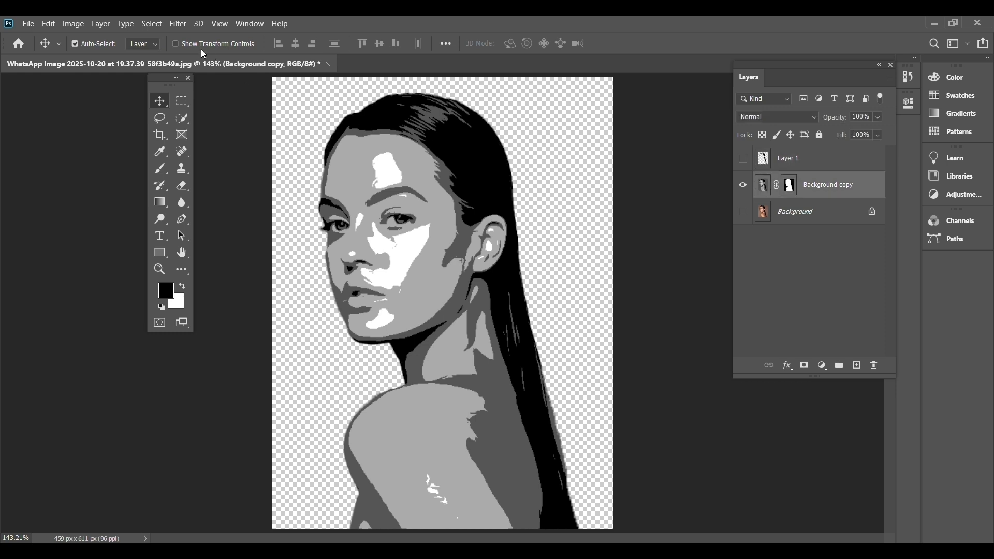
pyautogui.click(152, 24)
pyautogui.click(212, 143)
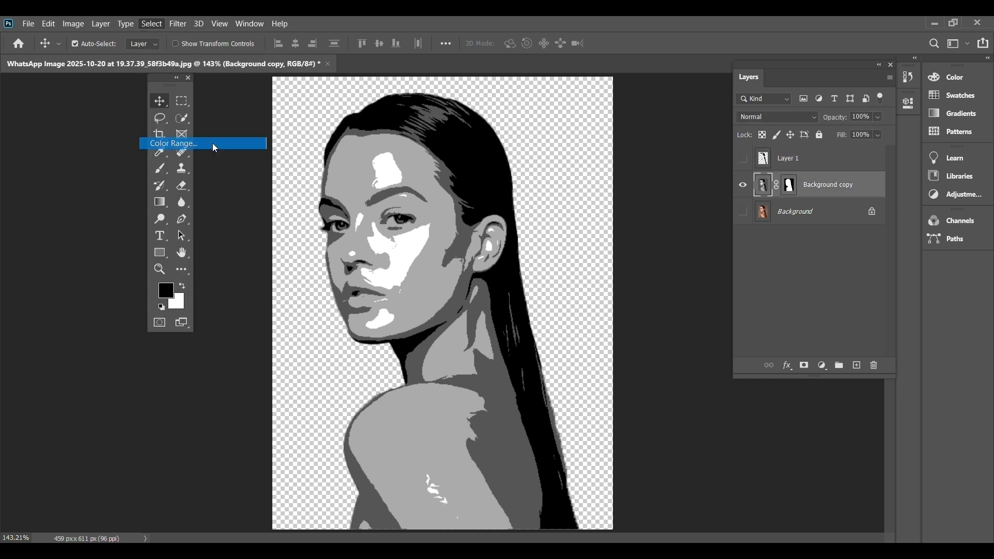
pyautogui.click(723, 434)
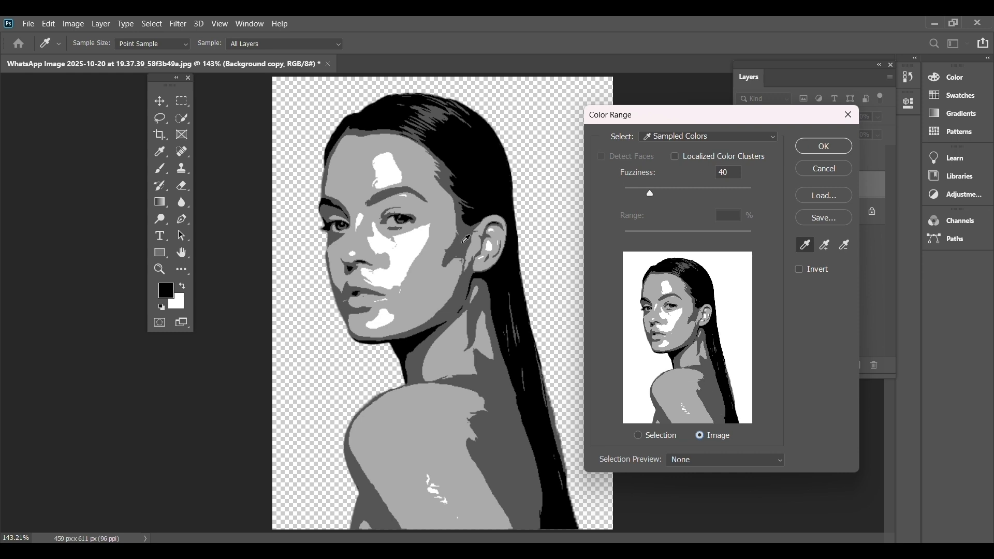
pyautogui.click(465, 239)
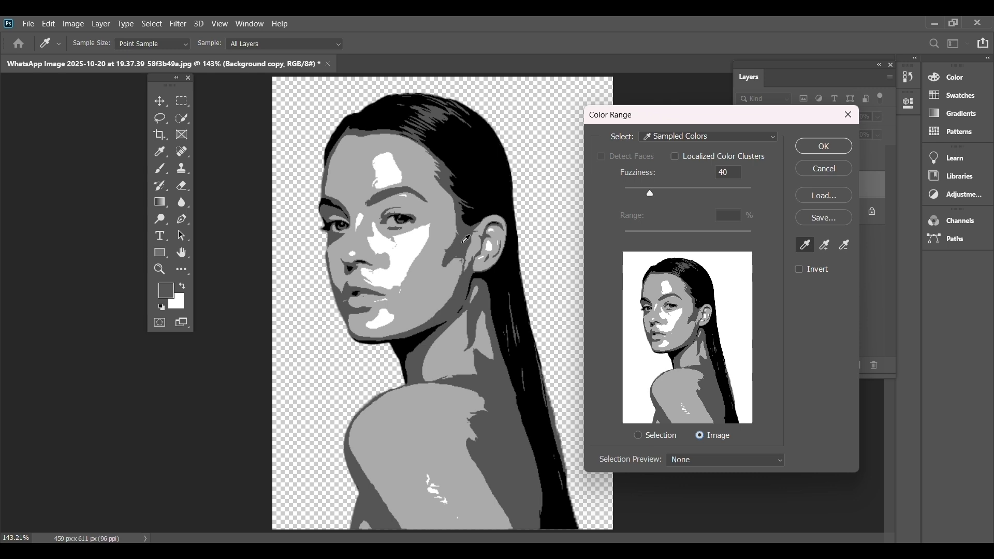
pyautogui.click(817, 148)
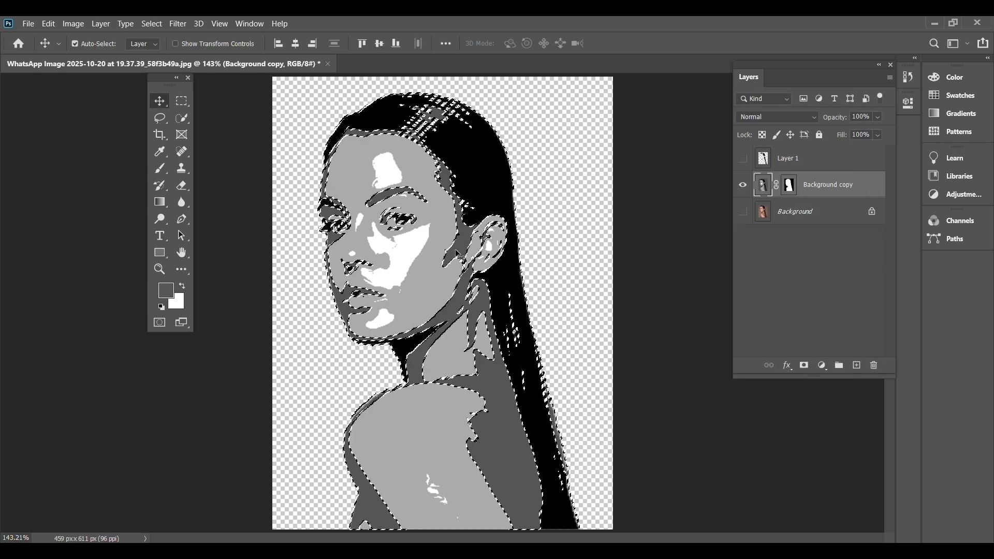
# Copy the selected dark grey areas to a new layer, view them alone, and hide that layer with Background copy shown again.
pyautogui.click(103, 25)
pyautogui.moveTo(124, 39)
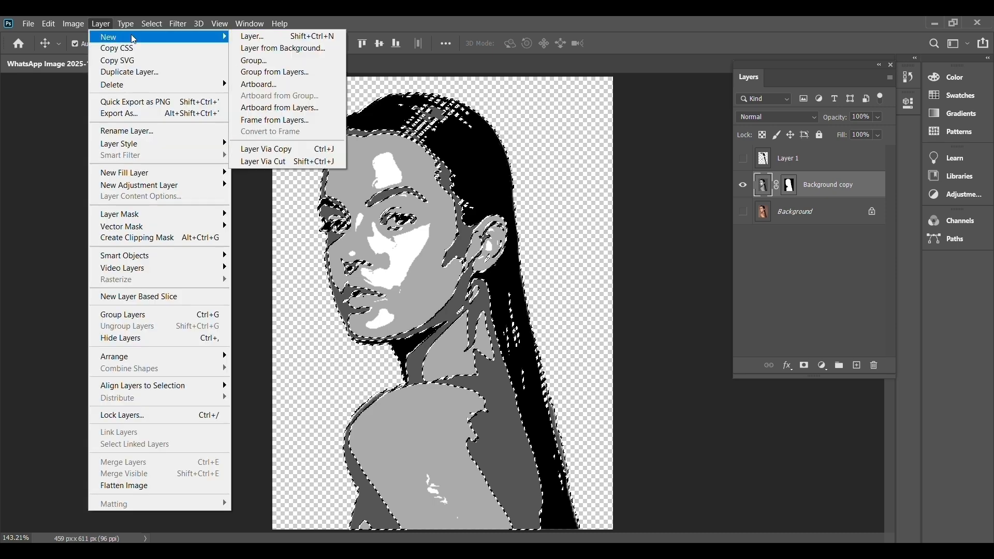
pyautogui.click(324, 149)
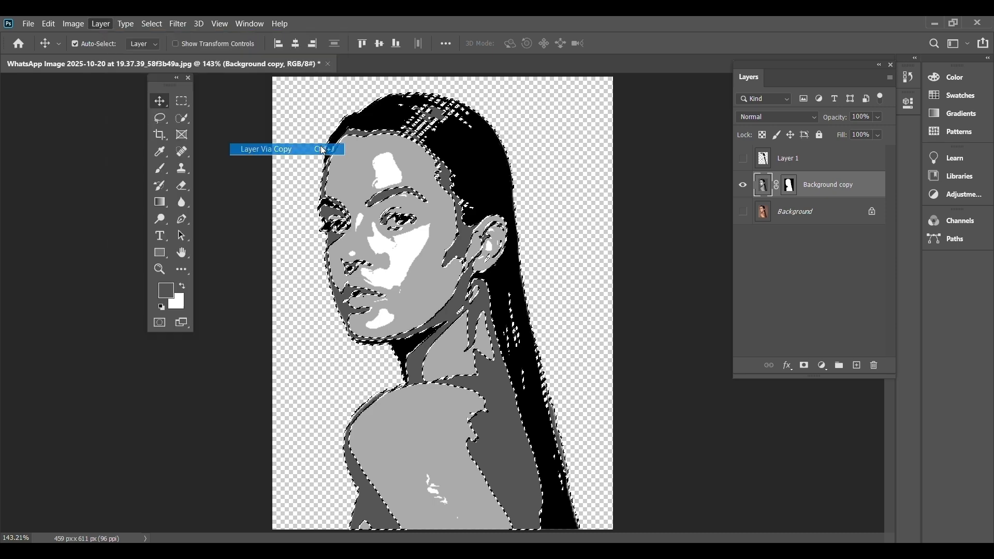
pyautogui.click(742, 212)
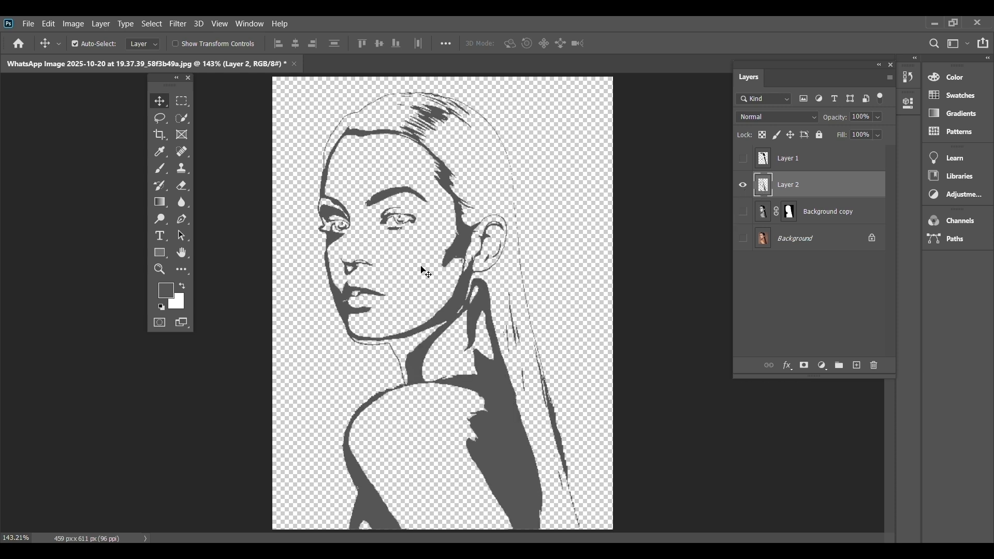
pyautogui.click(742, 212)
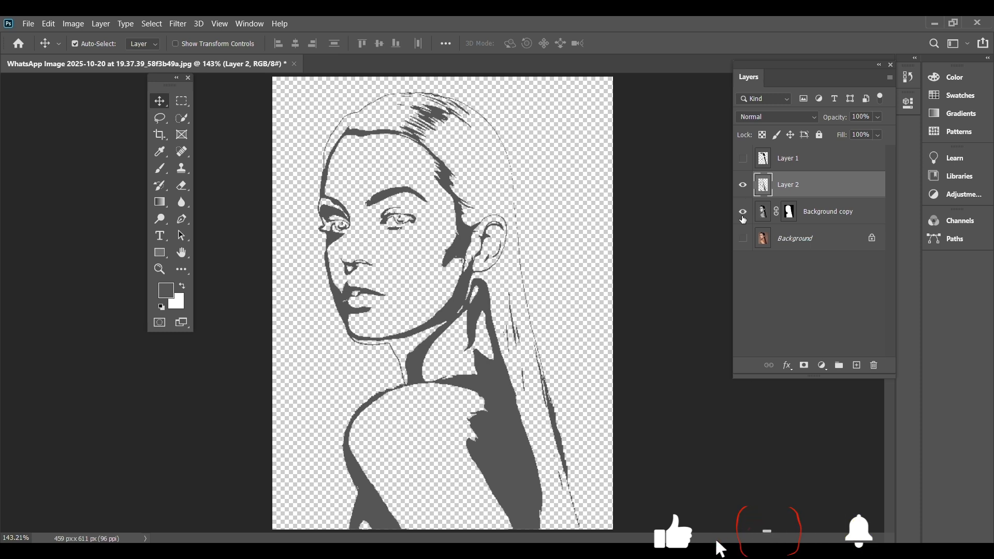
pyautogui.click(742, 185)
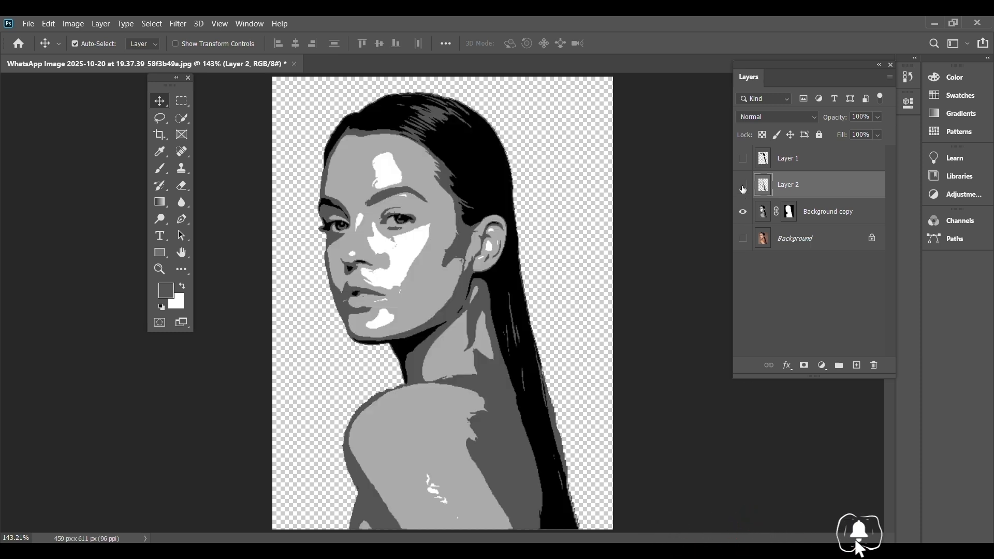
# Select the light grey tone of the Background copy layer with Color Range, sampling the cheek.
pyautogui.click(451, 200)
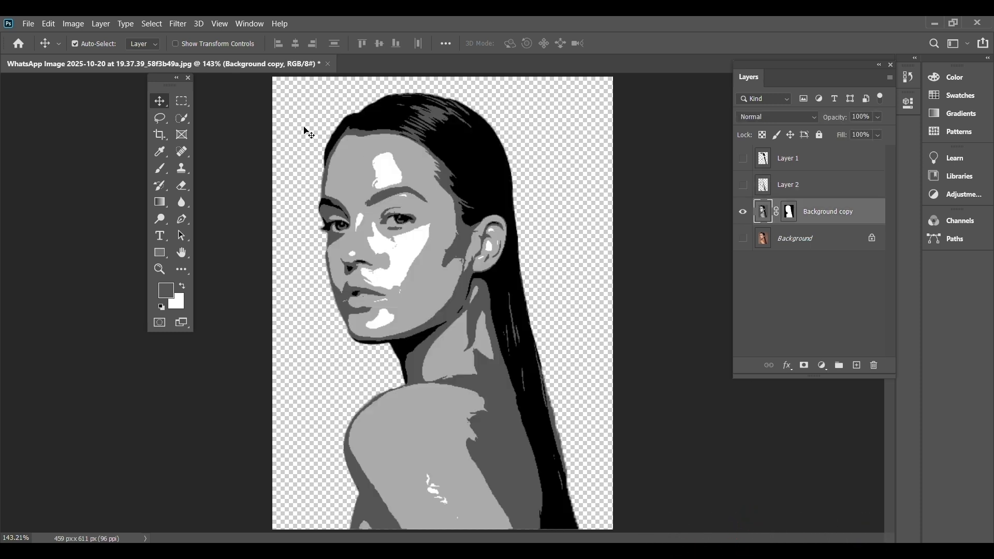
pyautogui.click(149, 24)
pyautogui.click(216, 146)
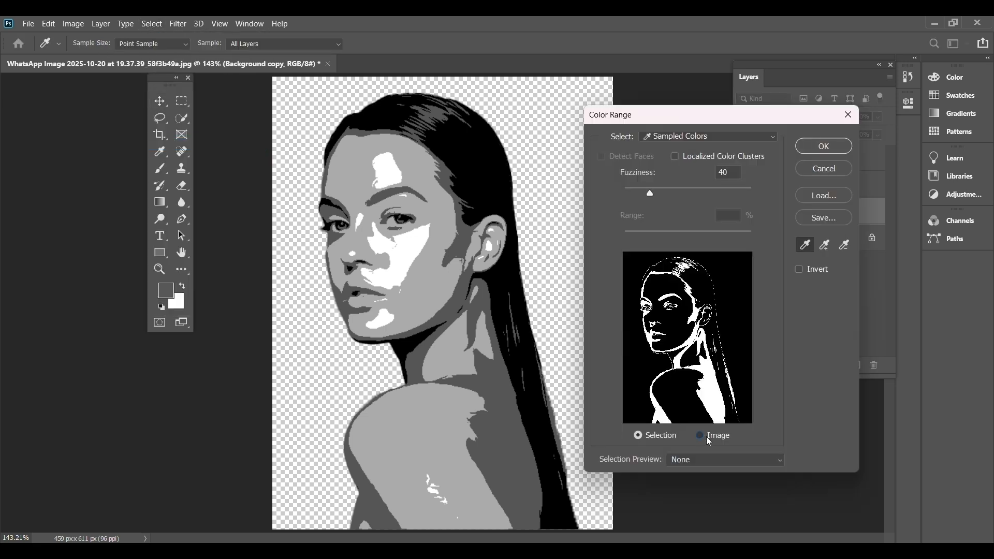
pyautogui.click(700, 436)
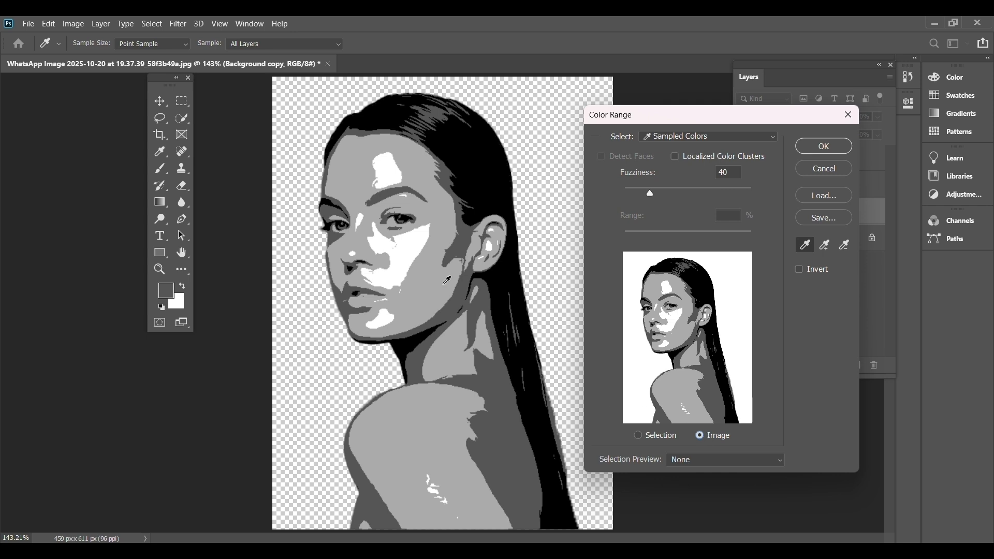
pyautogui.click(428, 272)
pyautogui.click(815, 150)
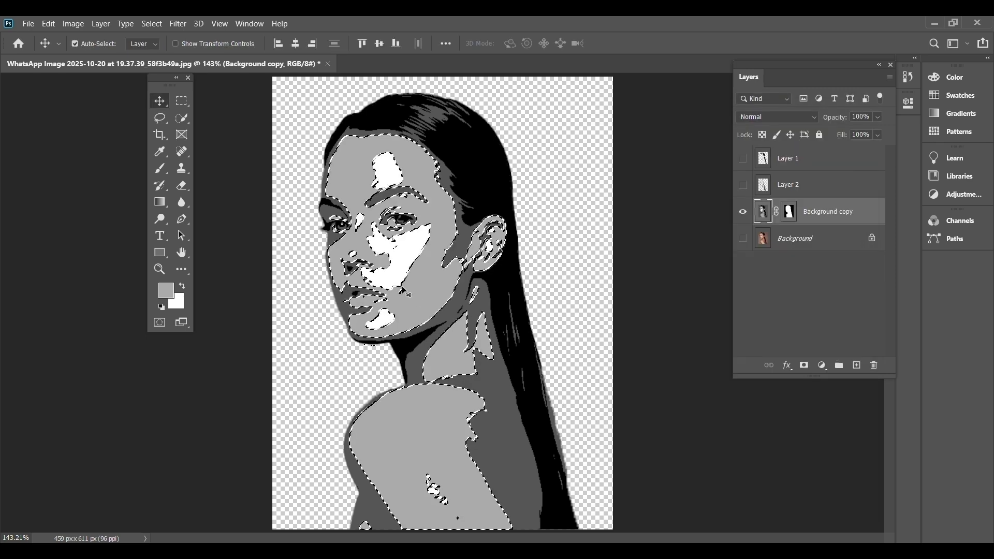
# Copy the selected light grey areas to a new layer, check them alone, and hide that layer with Background copy shown again.
pyautogui.click(103, 25)
pyautogui.moveTo(114, 43)
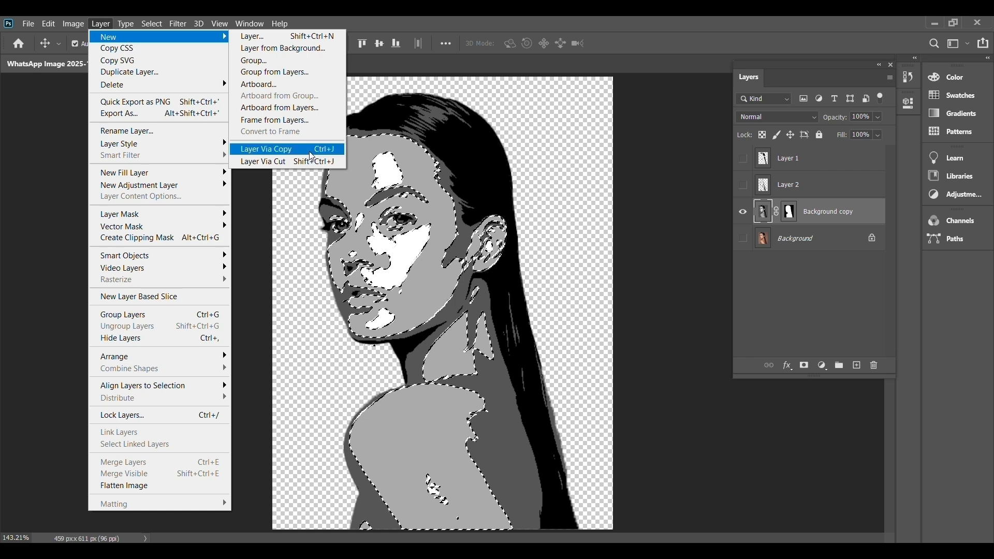
pyautogui.click(315, 154)
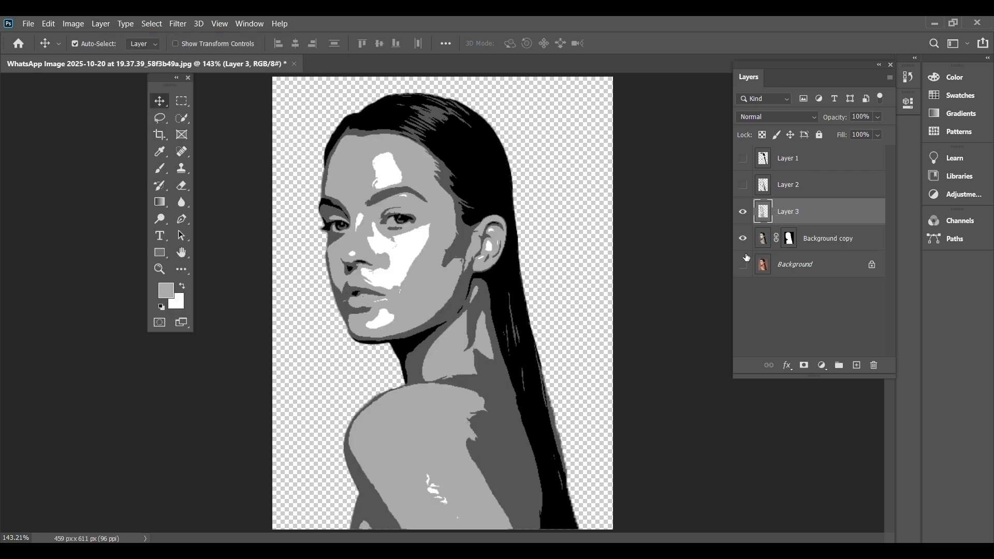
pyautogui.click(742, 238)
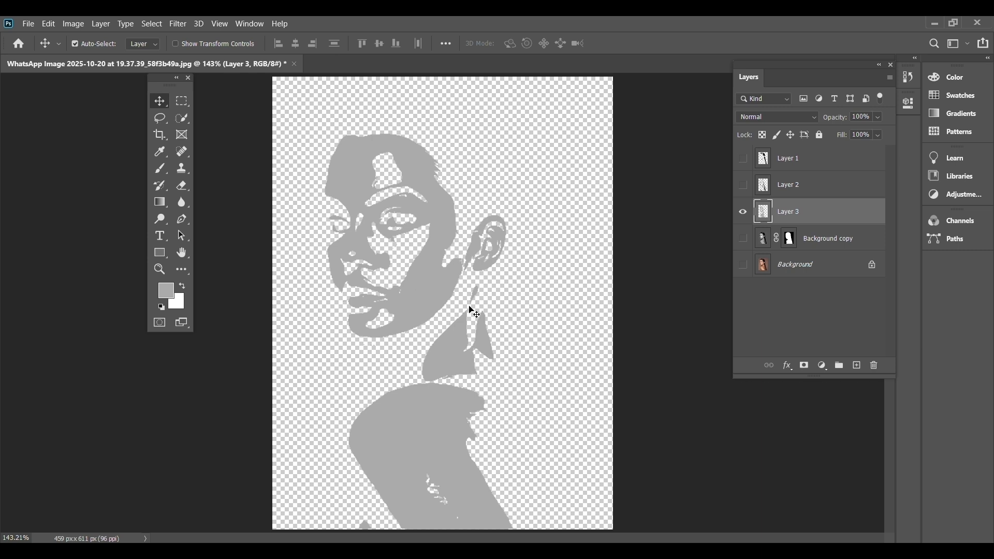
pyautogui.click(742, 238)
pyautogui.click(743, 213)
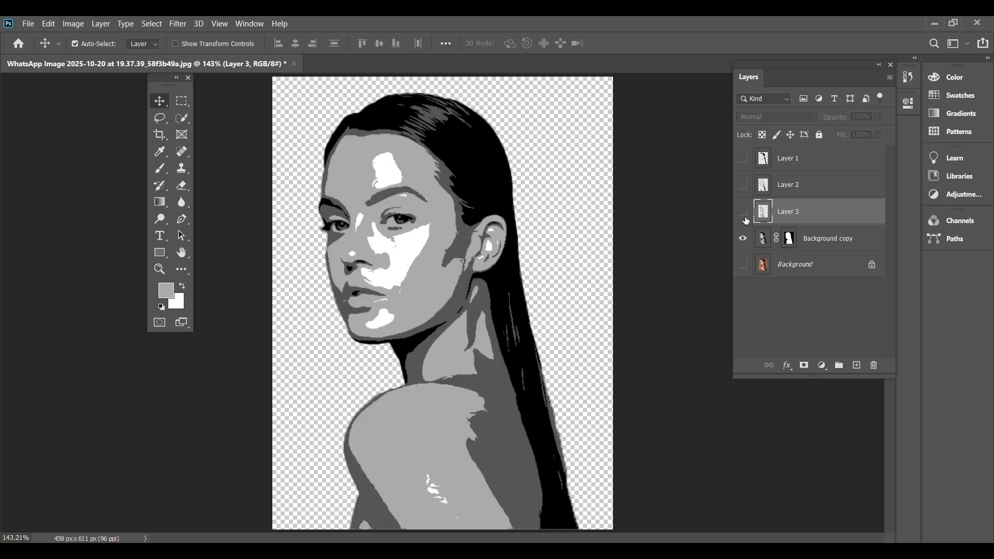
# Select the white tone of the Background copy layer with Color Range, sampling the highlight on the cheek.
pyautogui.click(761, 241)
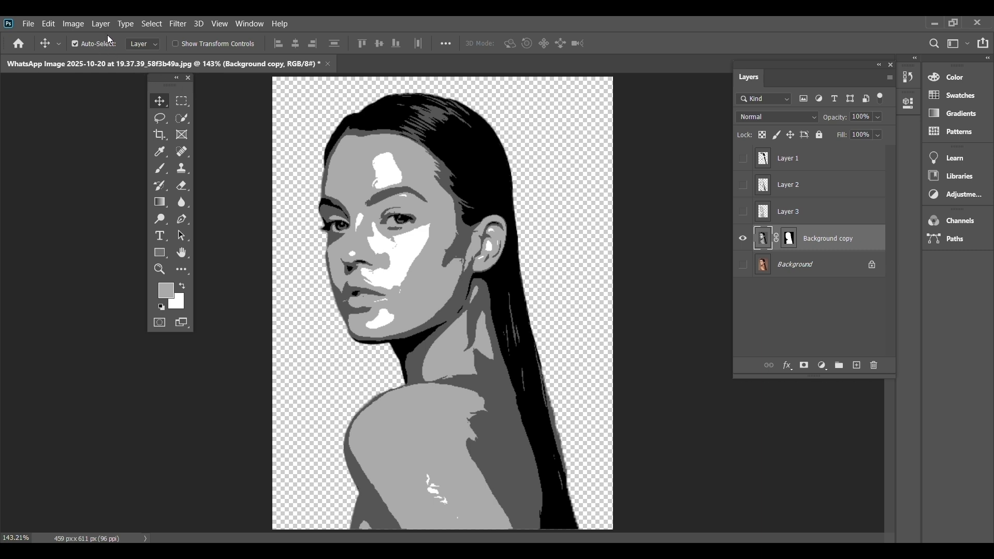
pyautogui.click(156, 25)
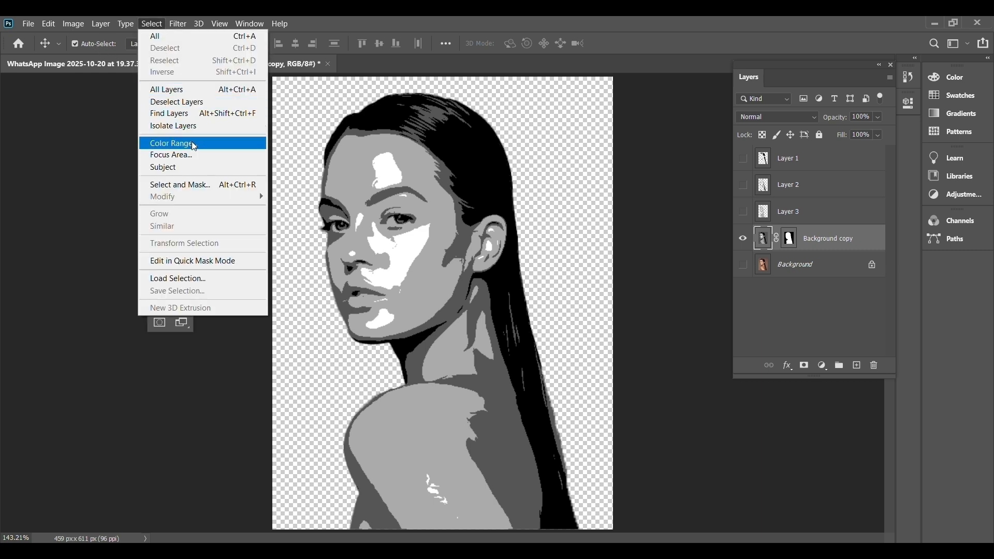
pyautogui.click(218, 145)
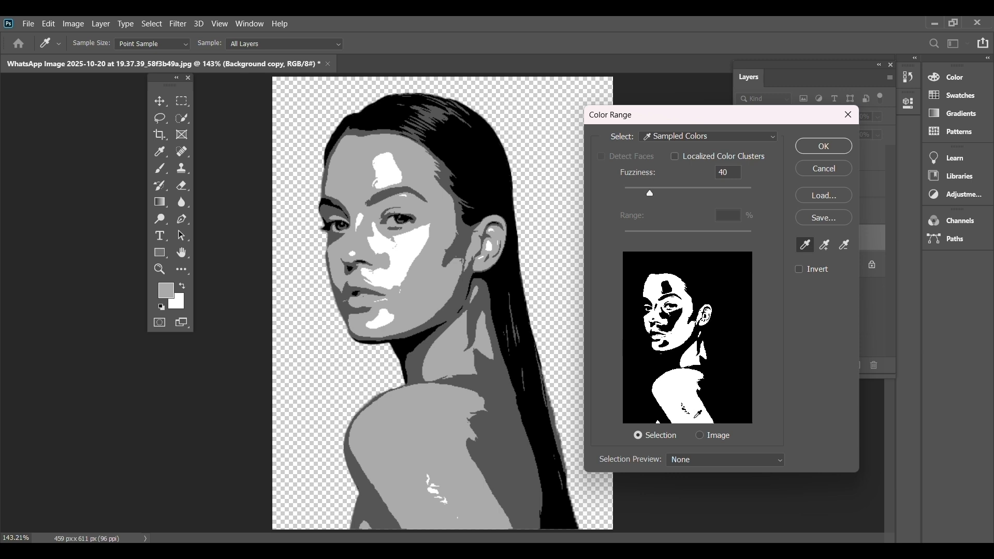
pyautogui.click(700, 435)
pyautogui.click(410, 251)
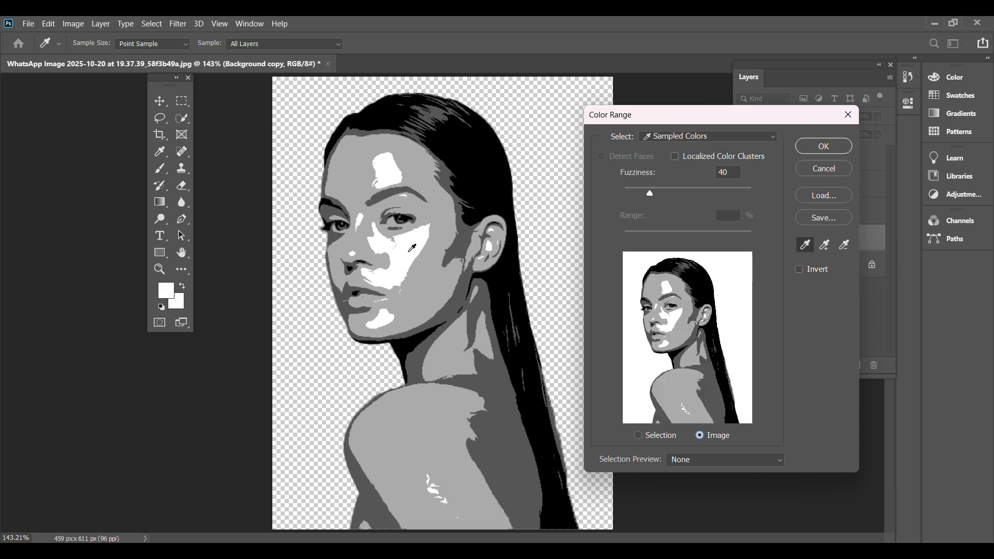
pyautogui.click(823, 146)
pyautogui.press('v')
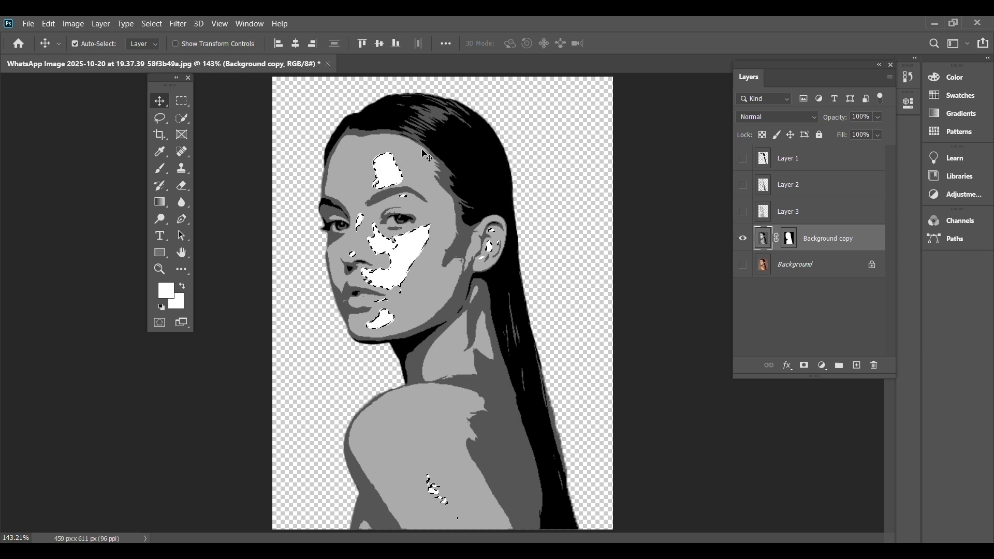
# Copy the selected white areas to a new layer and check them alone by temporarily hiding Background copy.
pyautogui.click(101, 24)
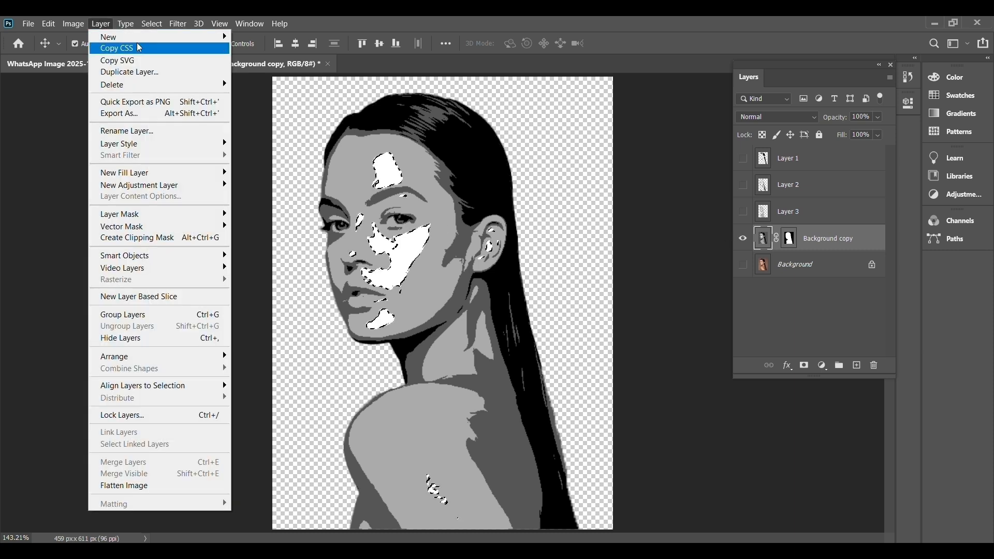
pyautogui.moveTo(140, 38)
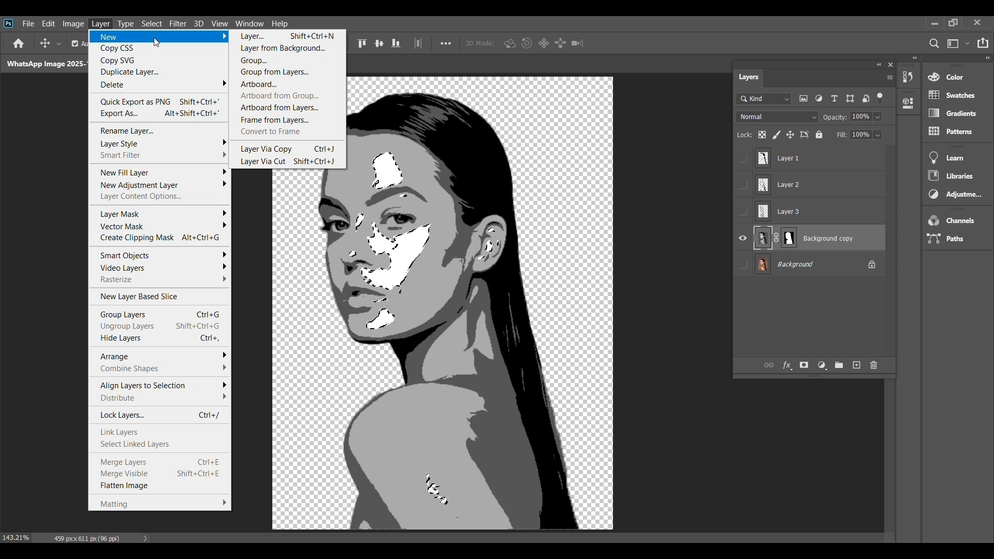
pyautogui.click(309, 150)
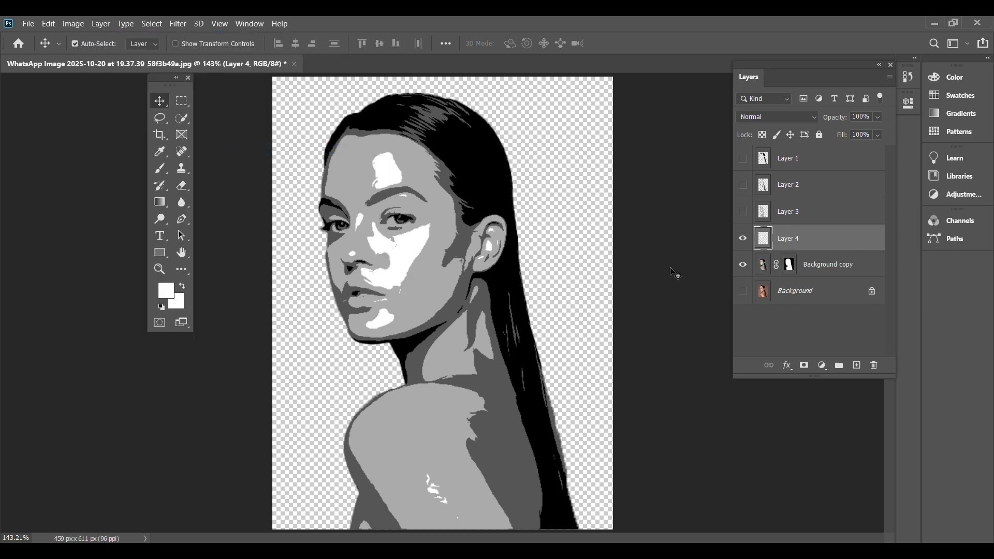
pyautogui.click(742, 265)
pyautogui.click(742, 269)
pyautogui.click(743, 268)
pyautogui.click(743, 268)
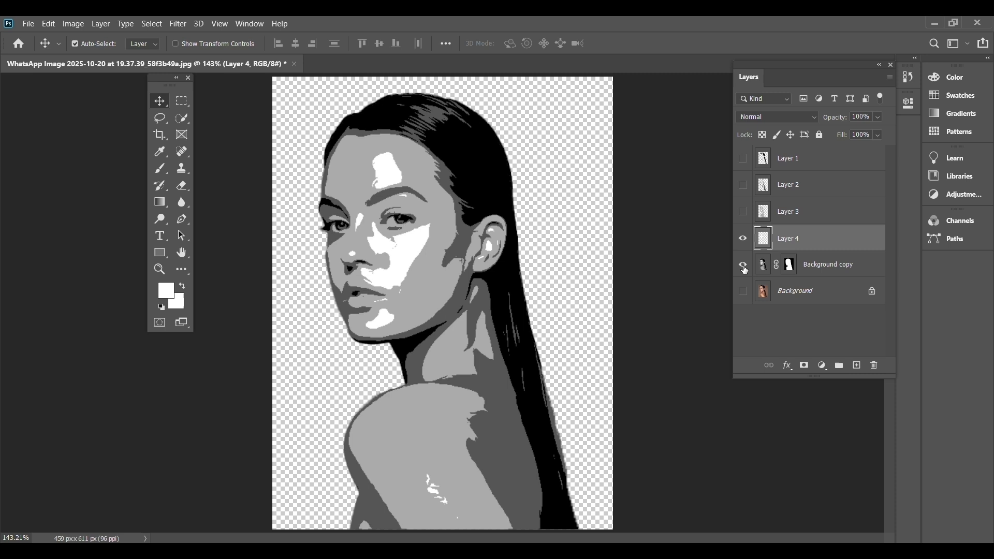
# Show Layer 1, Layer 2 and Layer 3 again and delete the Background copy layer.
pyautogui.click(742, 212)
pyautogui.click(743, 185)
pyautogui.click(745, 160)
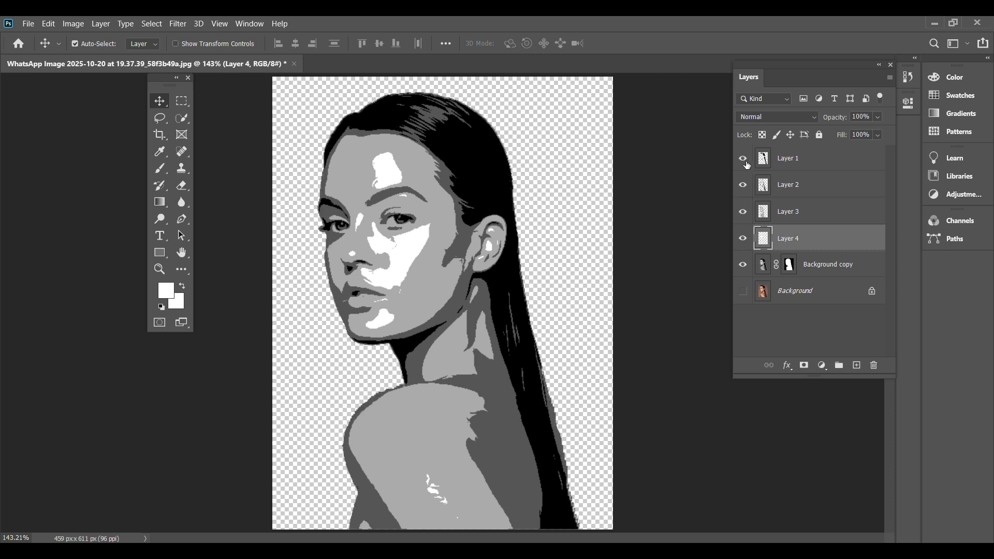
pyautogui.click(743, 269)
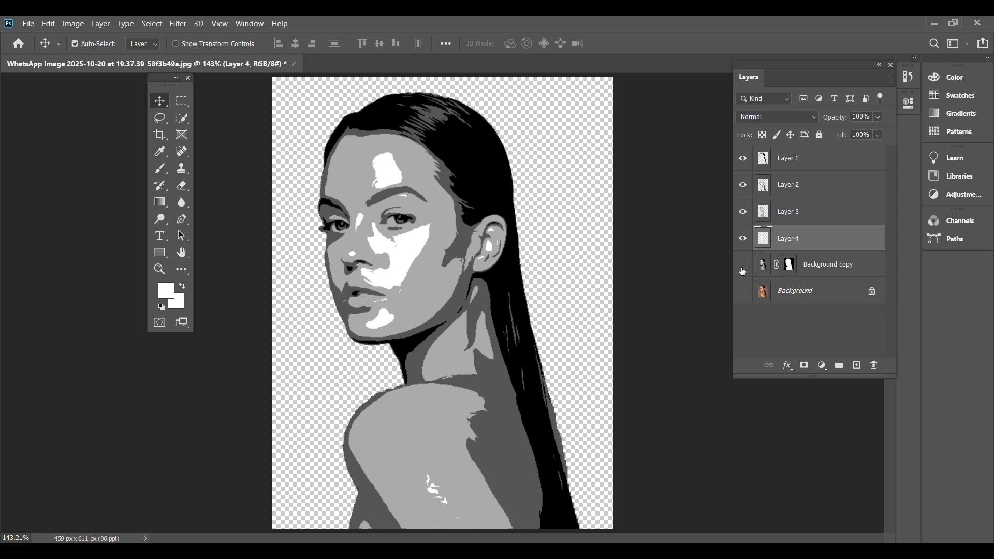
pyautogui.moveTo(817, 269); pyautogui.dragTo(874, 366)
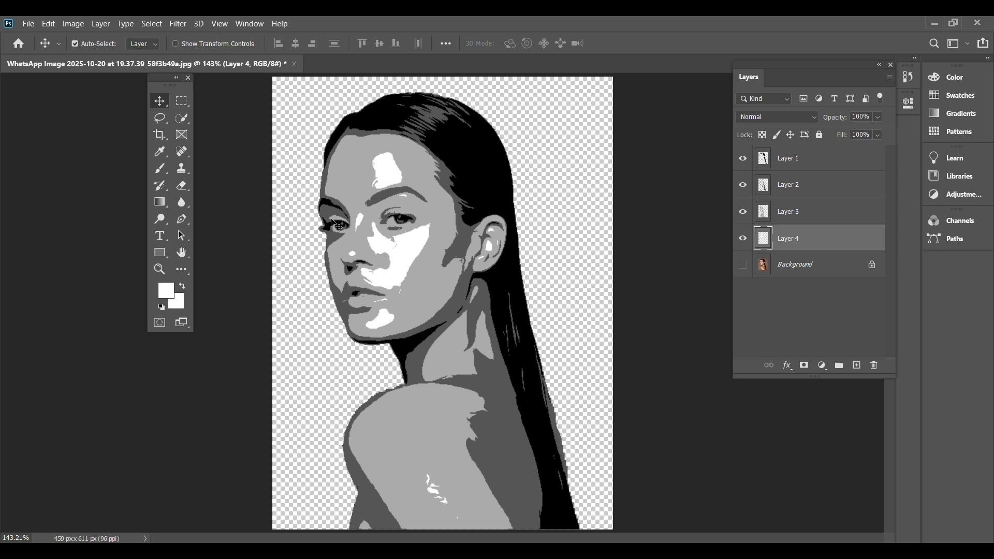
# Rename Layer 1 as Dark and Layer 2 as Medium.
pyautogui.doubleClick(792, 158)
pyautogui.press('BackSpace')
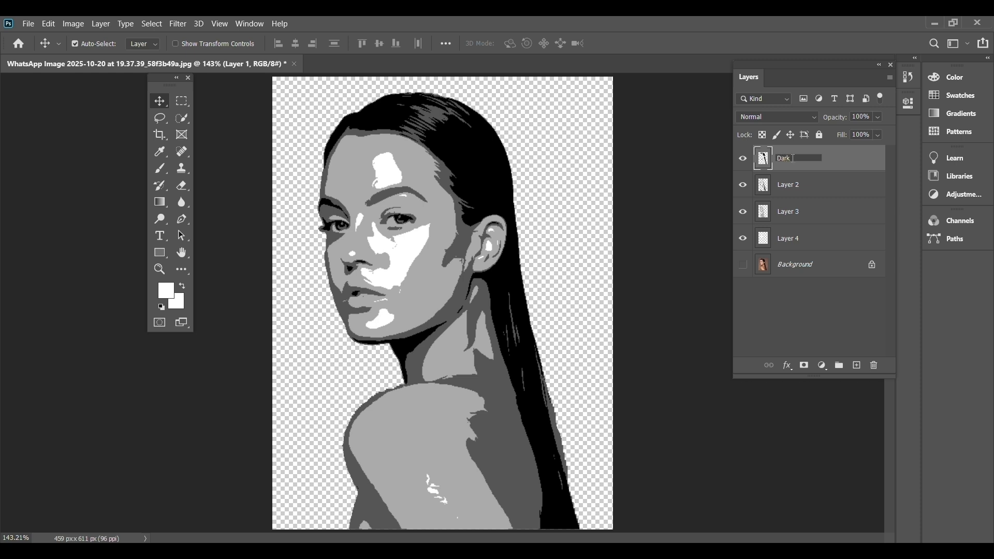
pyautogui.write('Dark')
pyautogui.press('Return')
pyautogui.click(790, 185)
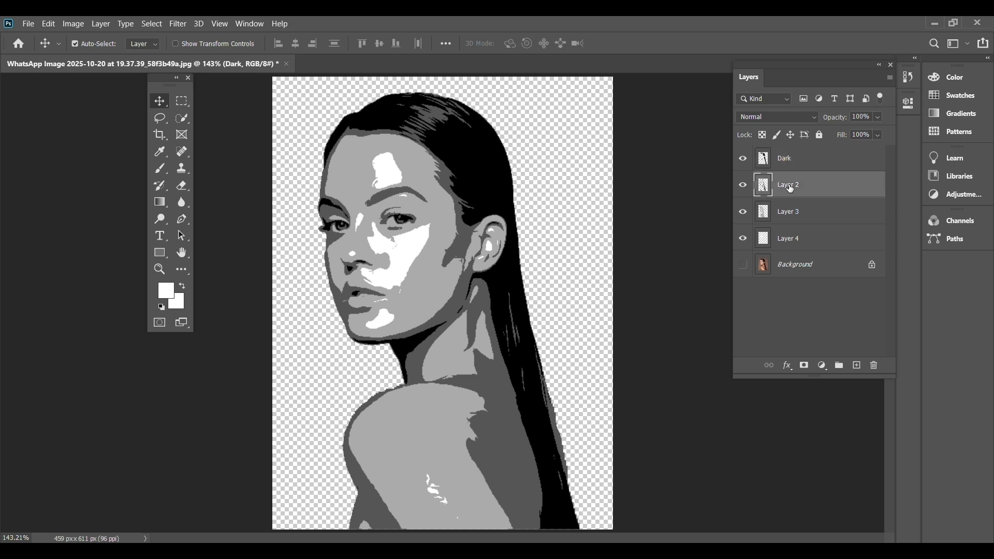
pyautogui.doubleClick(791, 185)
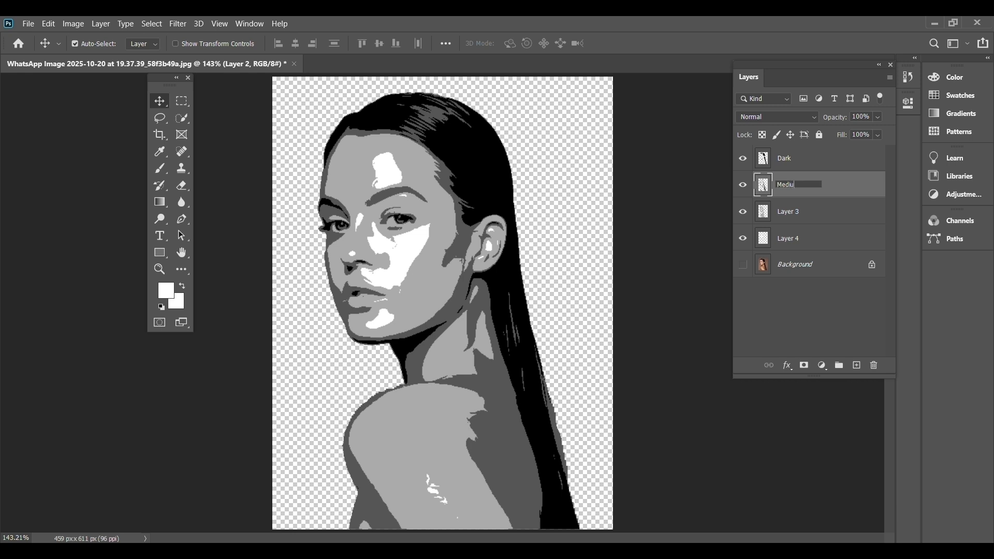
pyautogui.press('Return')
# Rename Layer 3 as light and Layer 4 as white.
pyautogui.doubleClick(794, 211)
pyautogui.press('BackSpace')
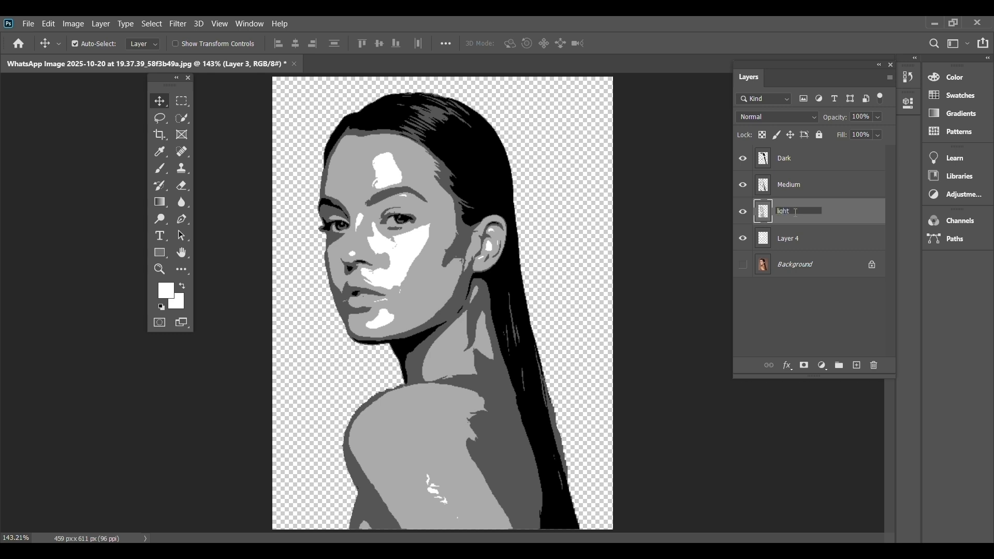
pyautogui.press('Return')
pyautogui.doubleClick(786, 239)
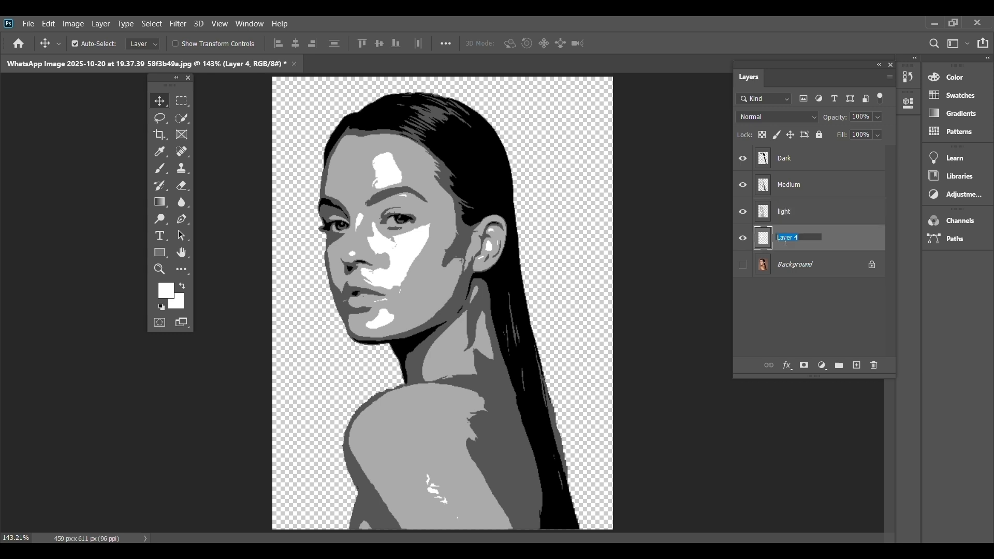
pyautogui.press('BackSpace')
pyautogui.click(802, 321)
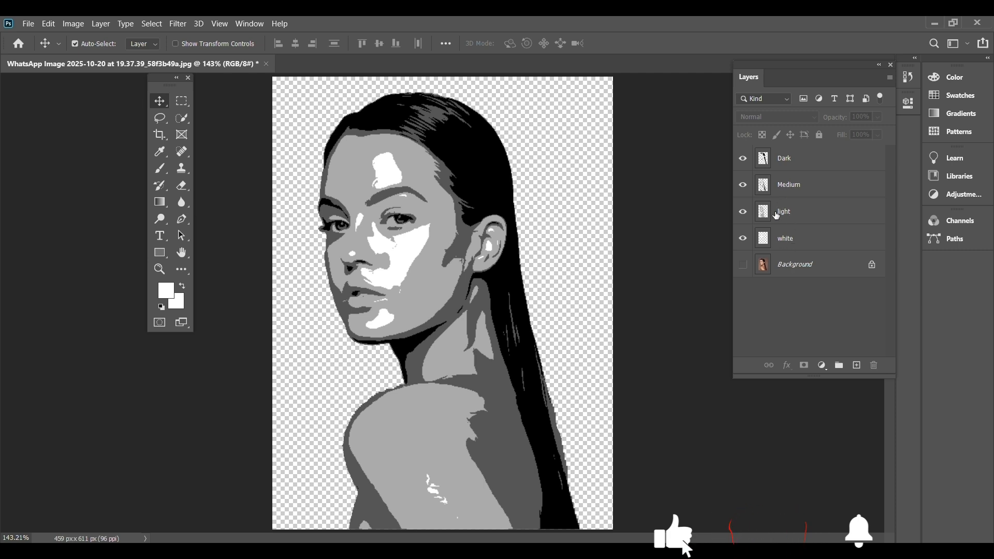
# Place the pale paint texture file named images as an embedded picture directly above the white layer.
pyautogui.click(793, 246)
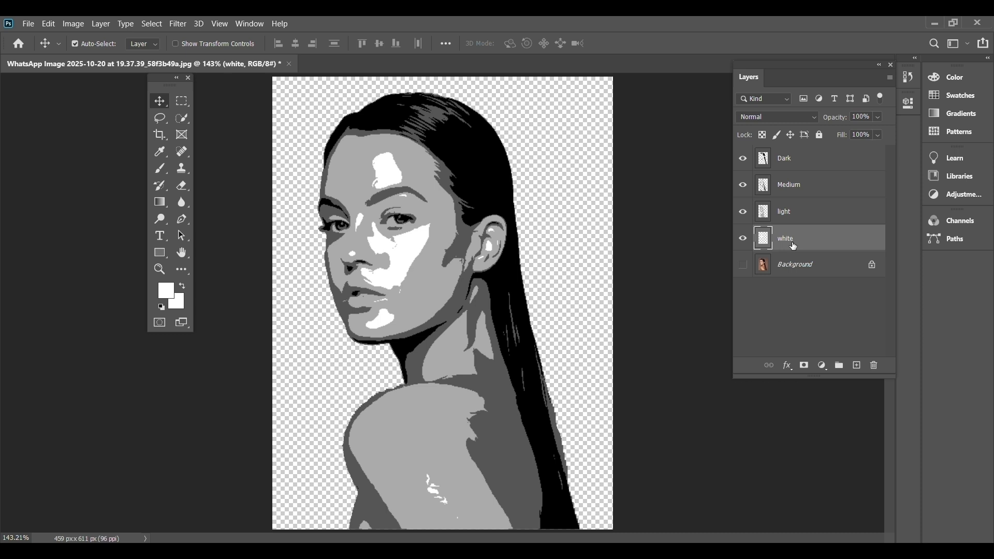
pyautogui.click(29, 23)
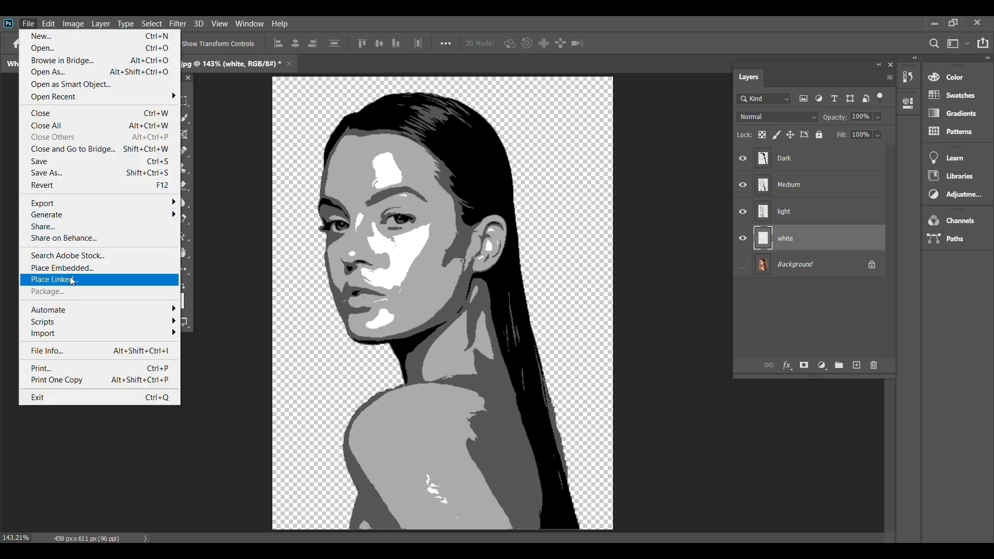
pyautogui.click(116, 269)
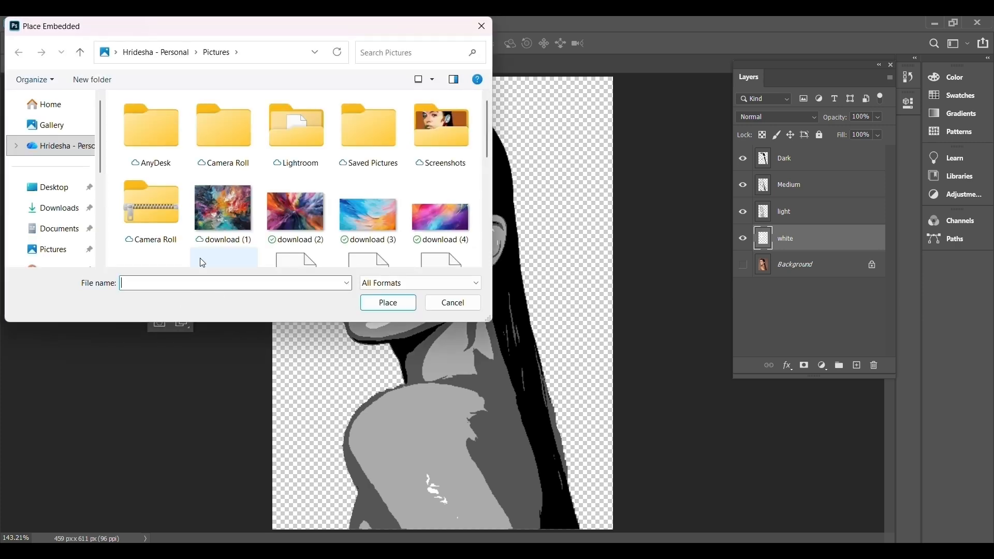
pyautogui.click(377, 301)
# Scale the images texture to about 235%, position it over the portrait, and clip it to the white layer.
pyautogui.moveTo(445, 205); pyautogui.dragTo(444, 78)
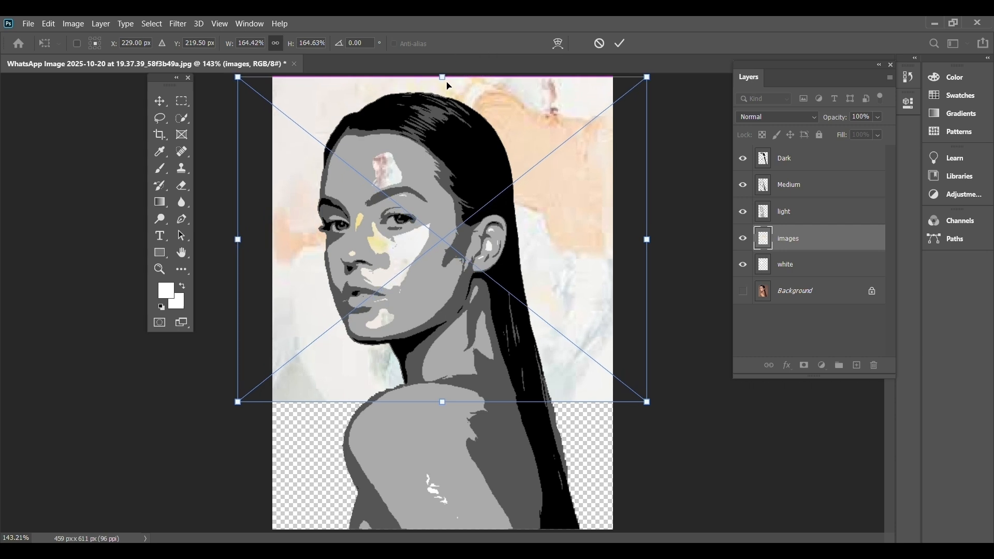
pyautogui.moveTo(444, 401); pyautogui.dragTo(456, 532)
pyautogui.moveTo(563, 243); pyautogui.dragTo(428, 247)
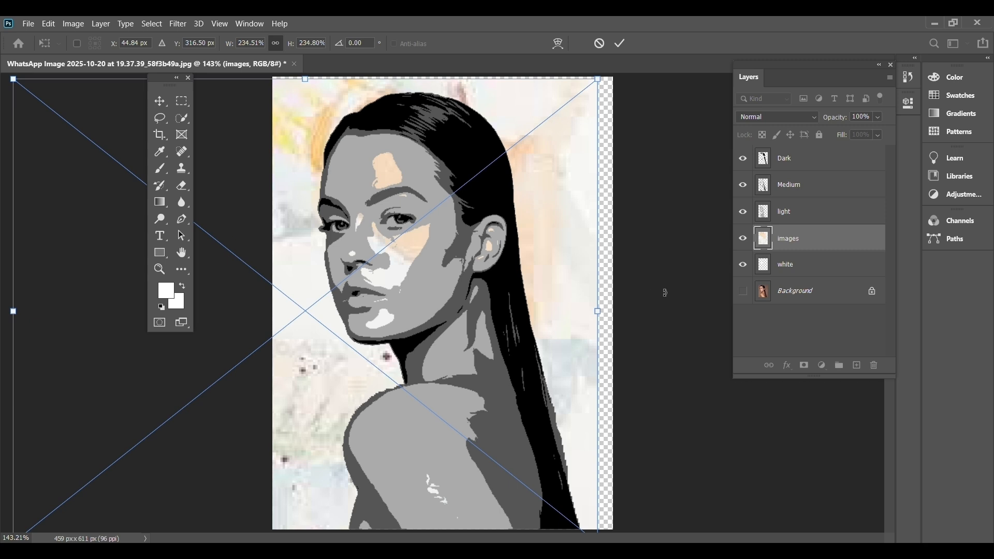
pyautogui.press('Return')
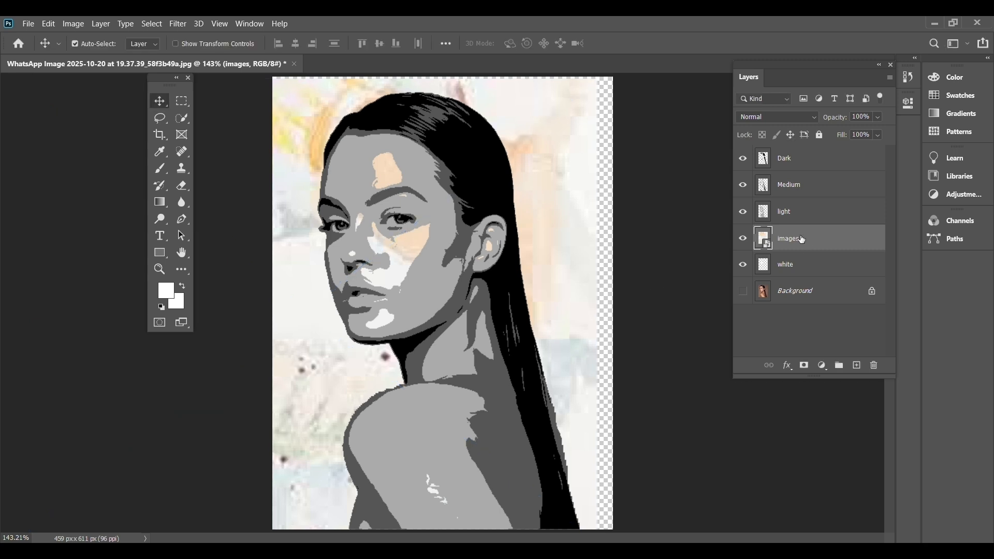
pyautogui.rightClick(801, 239)
pyautogui.click(841, 294)
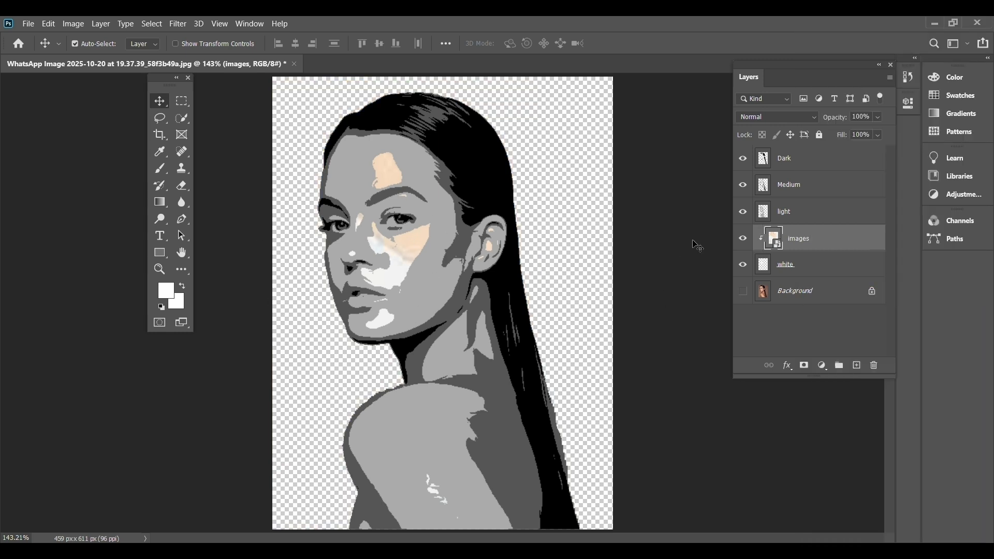
# Place the download (4) picture embedded above the light layer, rotated about -90° and scaled to about 217%.
pyautogui.click(797, 216)
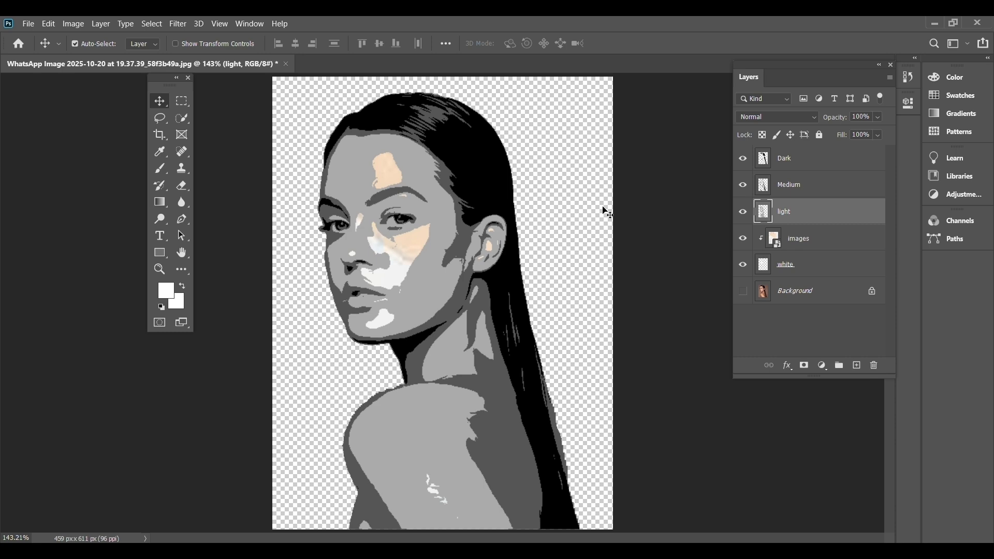
pyautogui.click(28, 23)
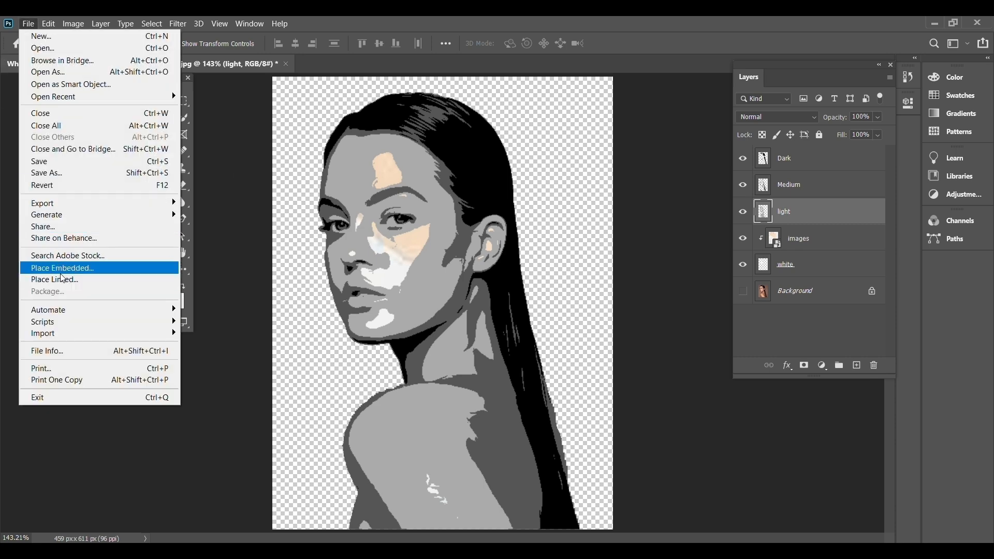
pyautogui.click(94, 267)
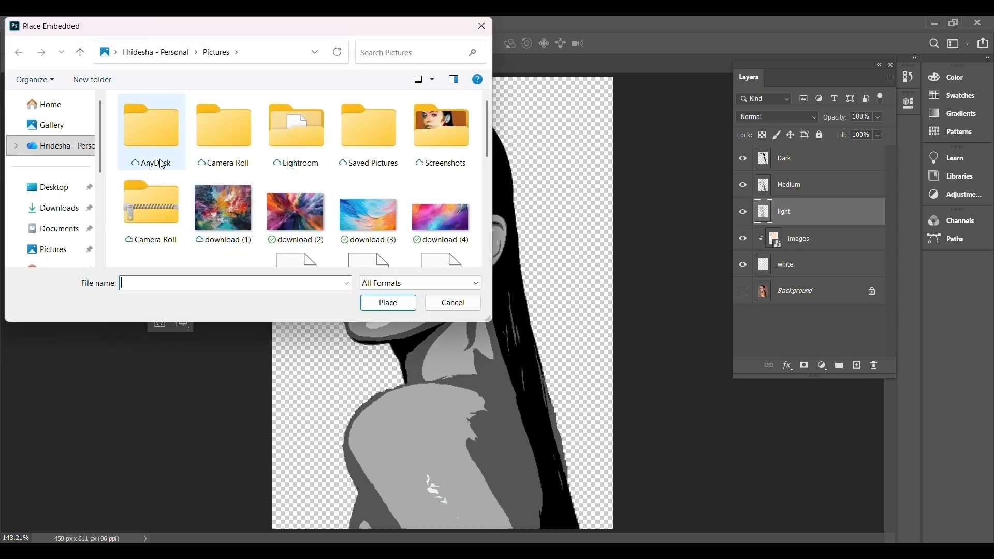
pyautogui.doubleClick(393, 226)
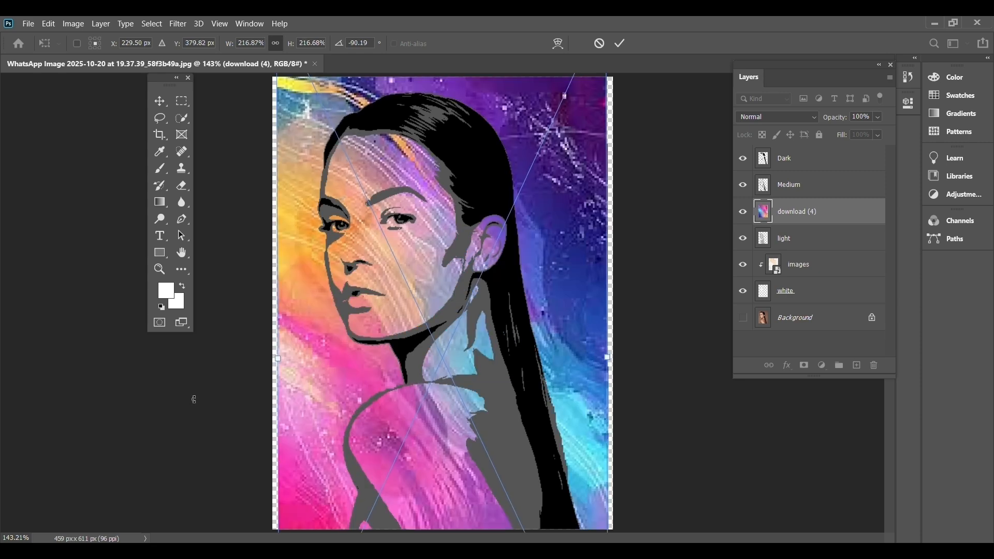
# Shift the download (4) texture up and to the right over the figure, and clip it to the light layer.
pyautogui.moveTo(569, 369); pyautogui.dragTo(590, 333)
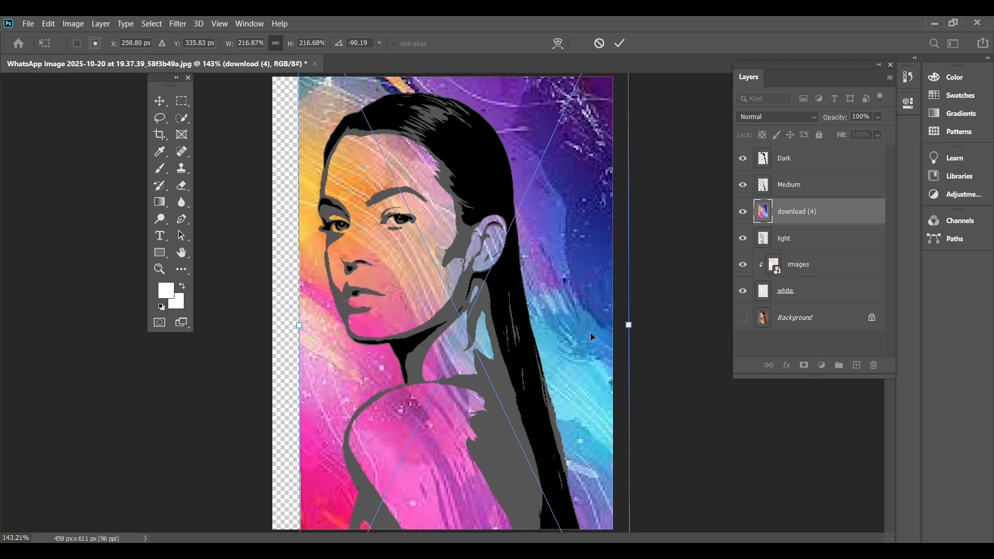
pyautogui.click(795, 215)
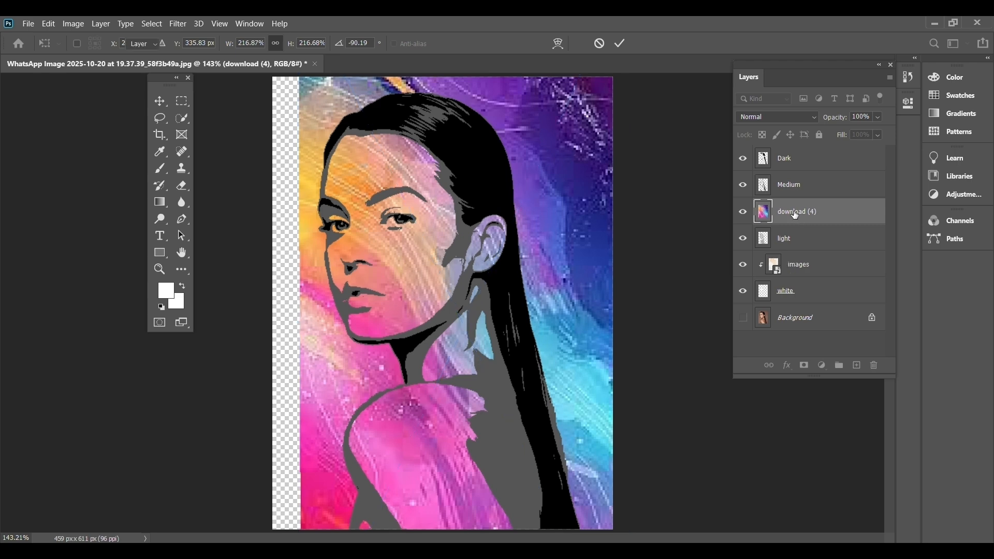
pyautogui.rightClick(795, 214)
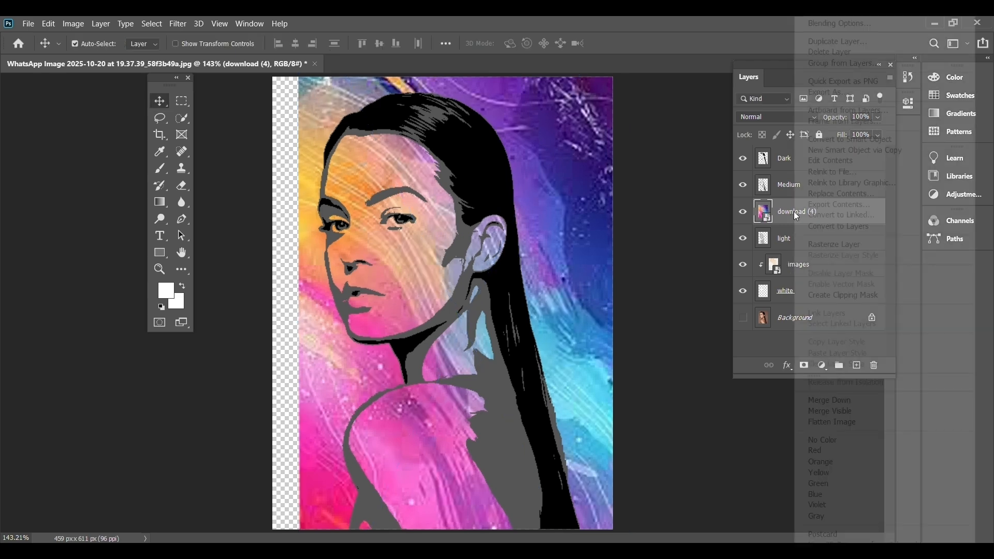
pyautogui.click(851, 295)
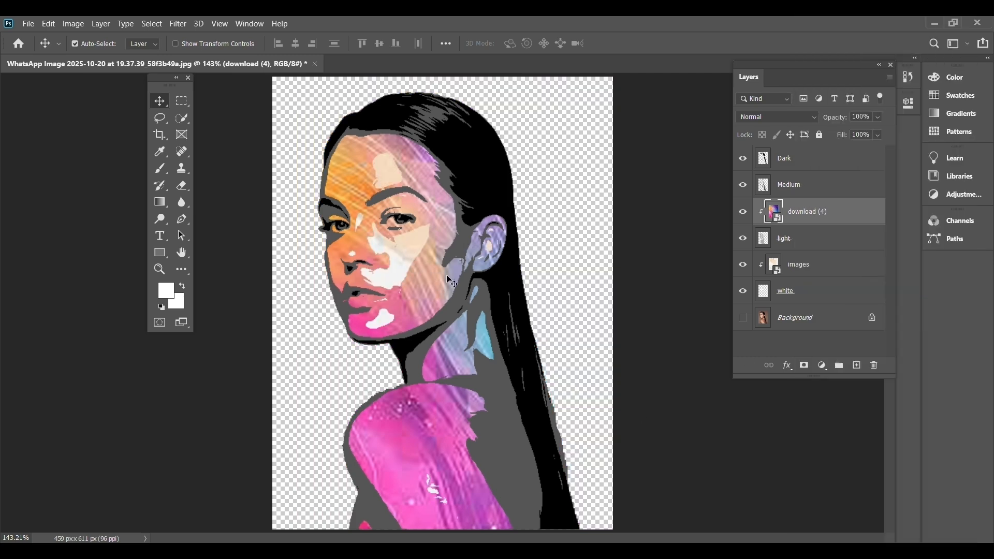
# Place the images (8) picture embedded above the Medium layer and rotate it about 90°.
pyautogui.click(800, 186)
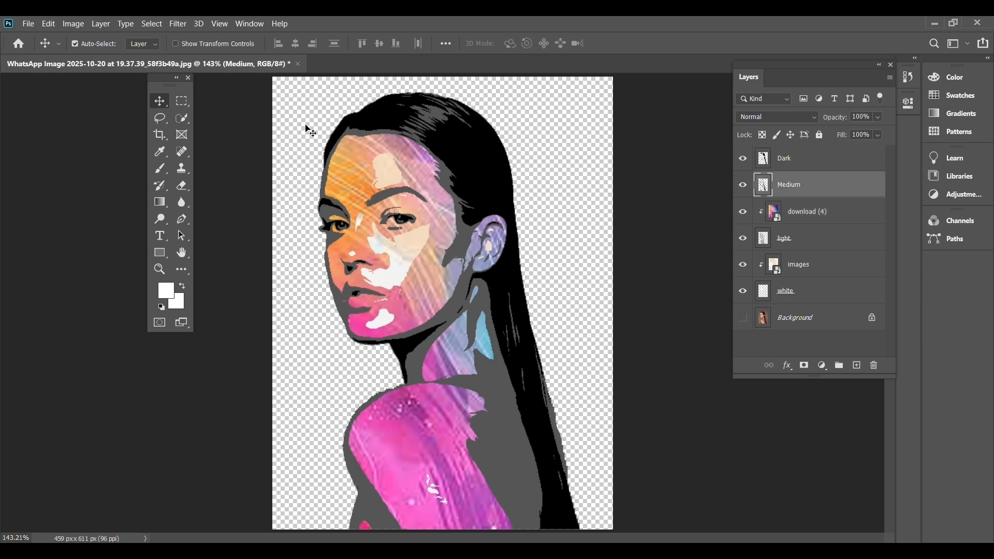
pyautogui.click(29, 24)
pyautogui.click(100, 273)
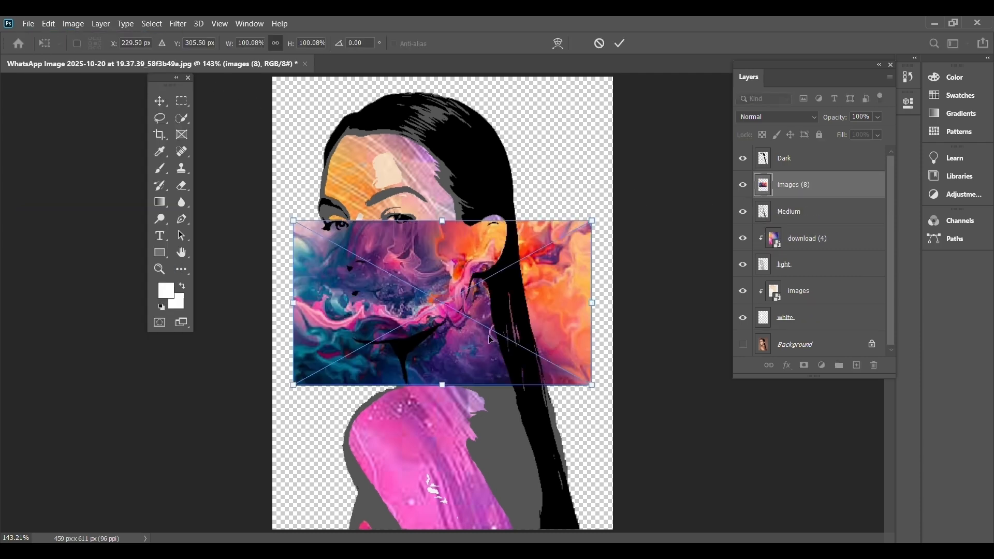
pyautogui.moveTo(603, 402); pyautogui.dragTo(326, 492)
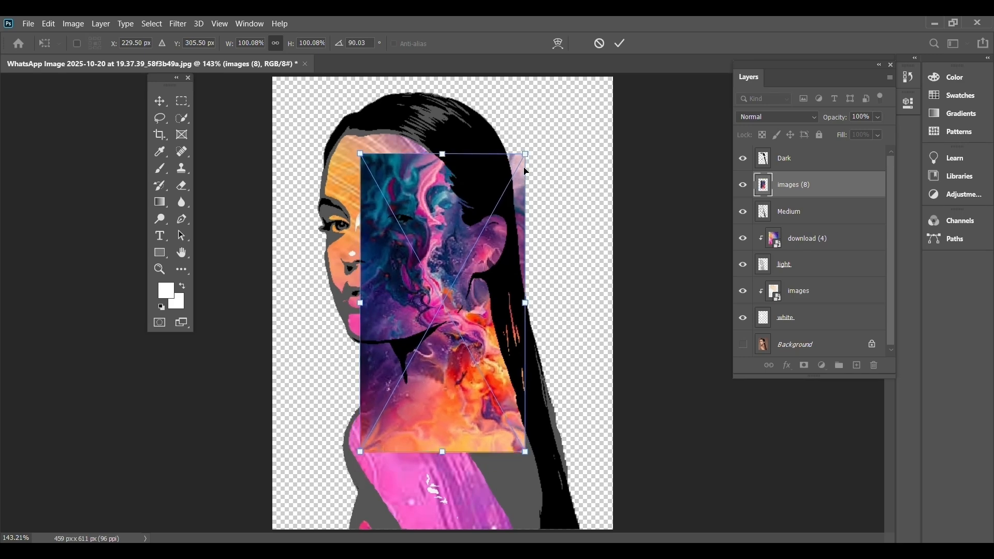
# Scale the images (8) texture to about 172%, centre it over the figure, and clip it to the Medium layer.
pyautogui.moveTo(529, 146); pyautogui.dragTo(619, 52)
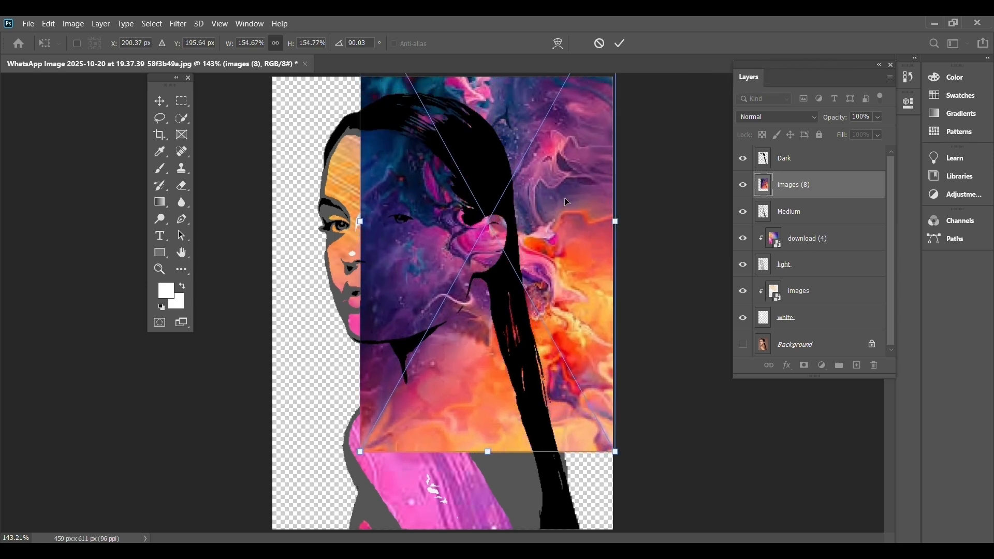
pyautogui.moveTo(539, 264); pyautogui.dragTo(515, 376)
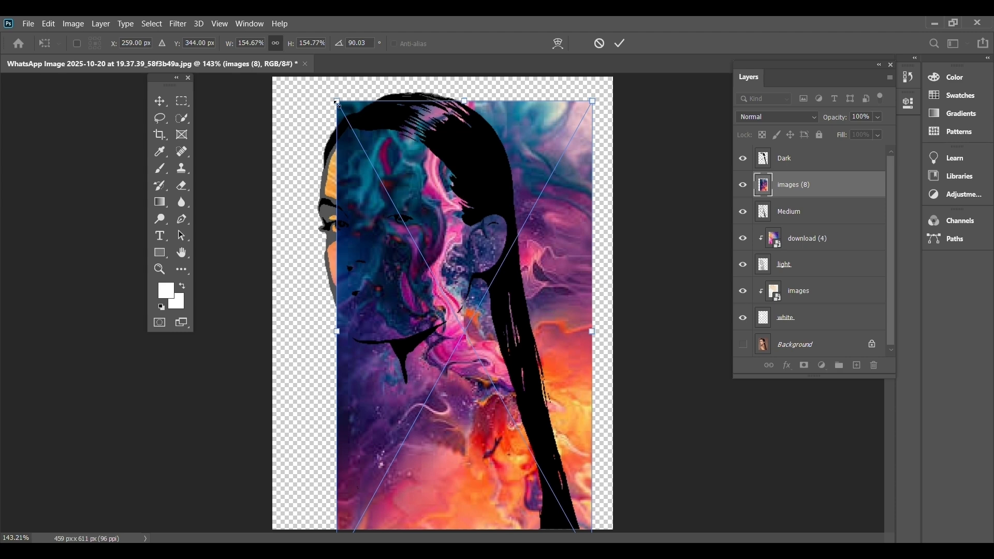
pyautogui.moveTo(335, 103); pyautogui.dragTo(209, 118)
pyautogui.moveTo(569, 226)
pyautogui.mouseDown()
pyautogui.moveTo(554, 238)
pyautogui.moveTo(562, 252)
pyautogui.moveTo(552, 268)
pyautogui.moveTo(558, 229)
pyautogui.moveTo(579, 232)
pyautogui.moveTo(569, 232)
pyautogui.mouseUp()
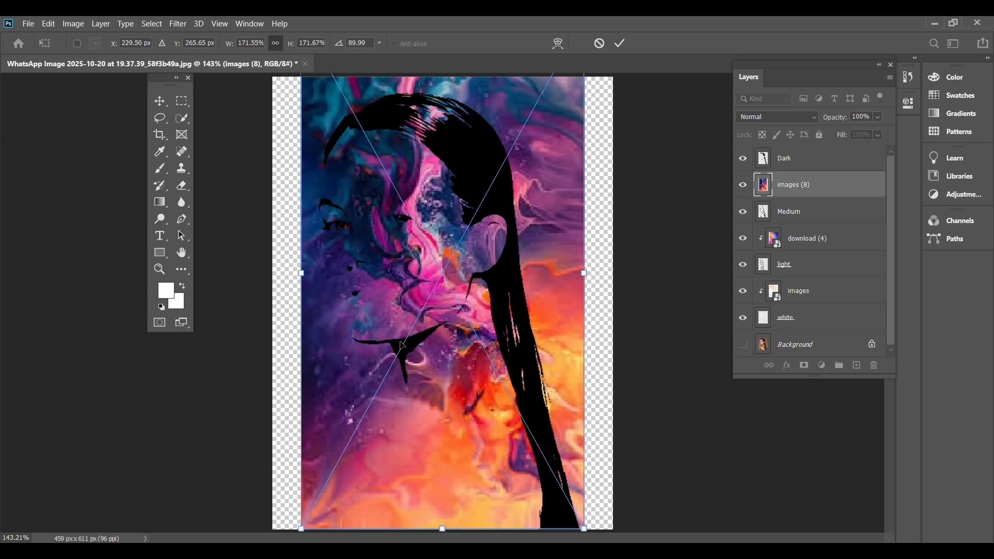
pyautogui.press('Return')
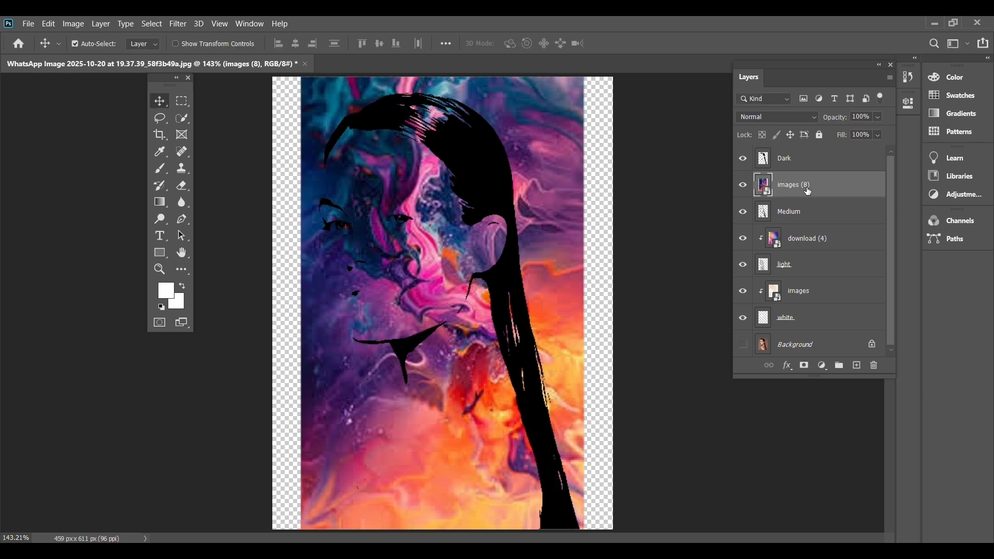
pyautogui.rightClick(808, 191)
pyautogui.click(837, 296)
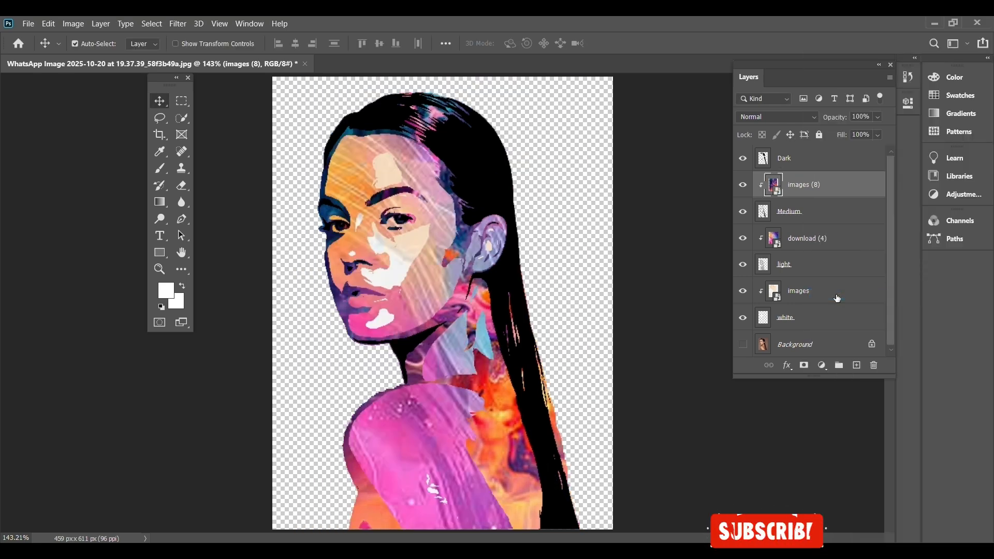
# Group all layers from white up to Dark, including their clipped textures, leaving the Background layer out.
pyautogui.click(807, 290)
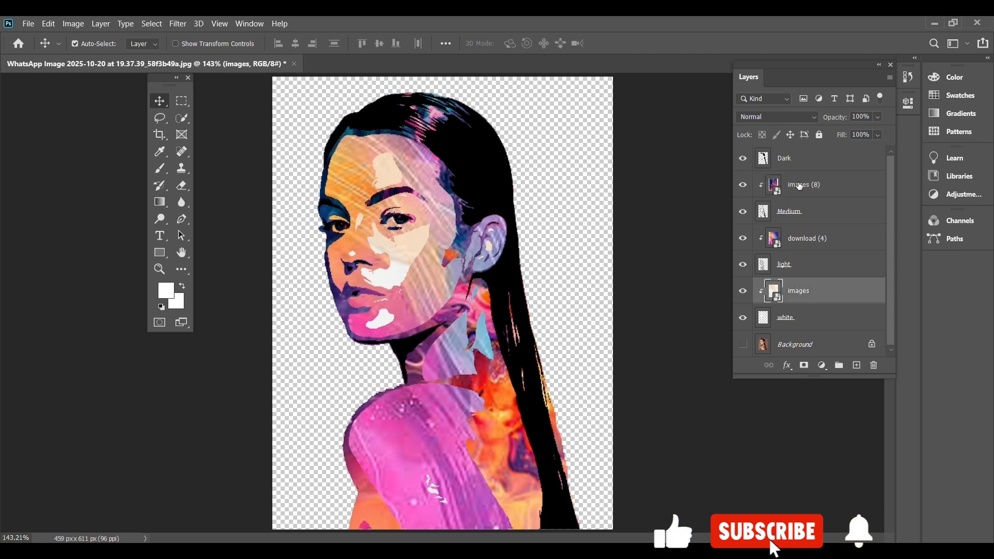
pyautogui.click(797, 322)
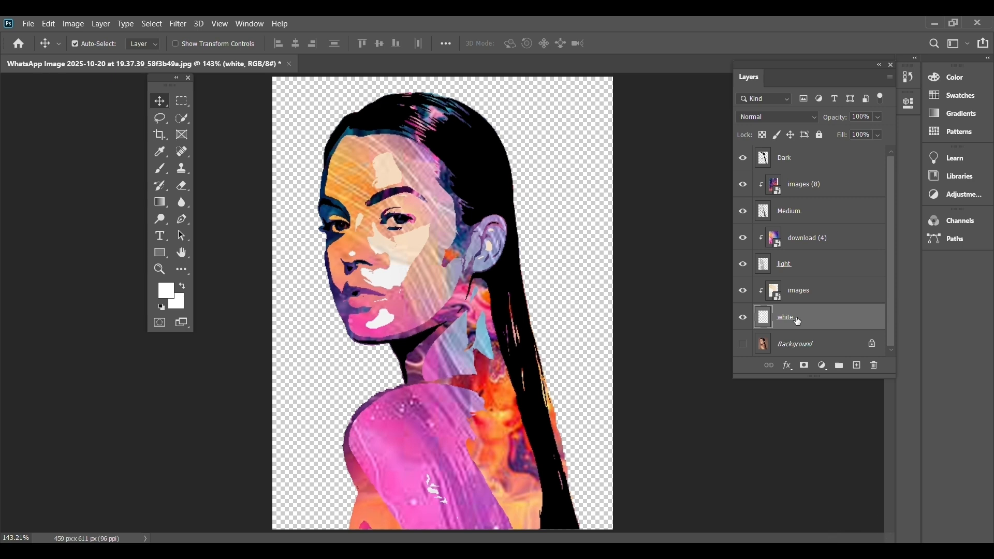
pyautogui.keyDown('shift'); pyautogui.click(805, 280); pyautogui.keyUp('shift')
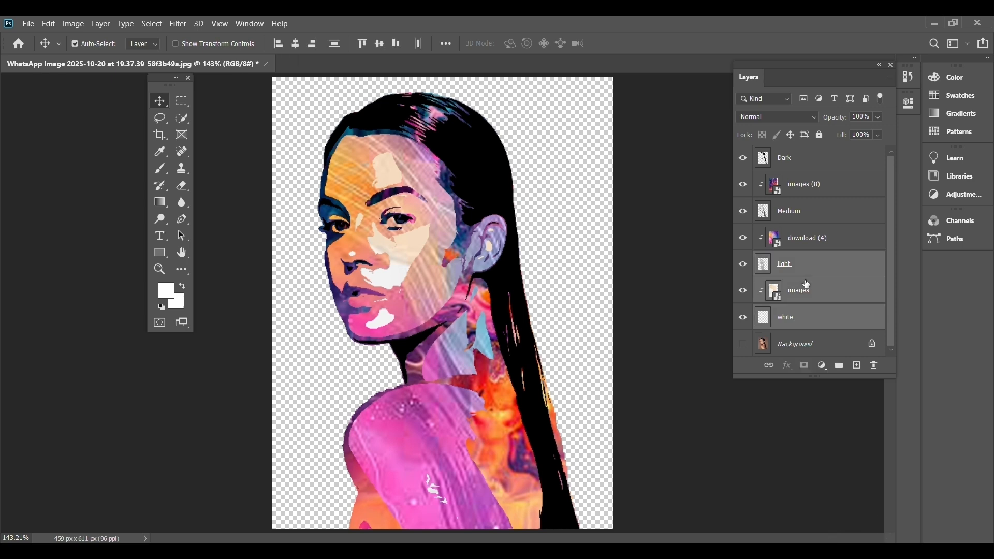
pyautogui.keyDown('shift'); pyautogui.click(812, 240); pyautogui.keyUp('shift')
pyautogui.keyDown('shift'); pyautogui.click(819, 213); pyautogui.keyUp('shift')
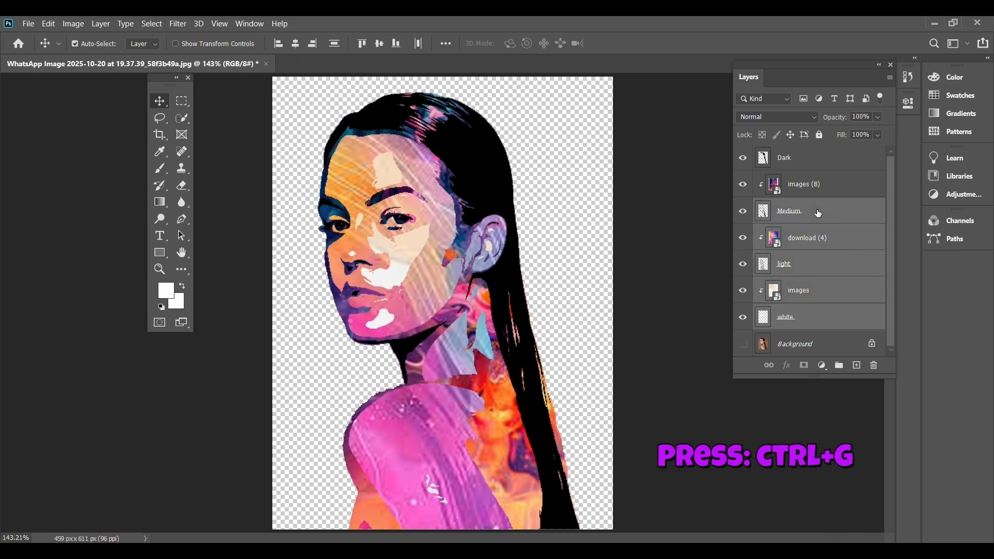
pyautogui.keyDown('shift'); pyautogui.click(818, 179); pyautogui.keyUp('shift')
pyautogui.keyDown('shift'); pyautogui.click(818, 166); pyautogui.keyUp('shift')
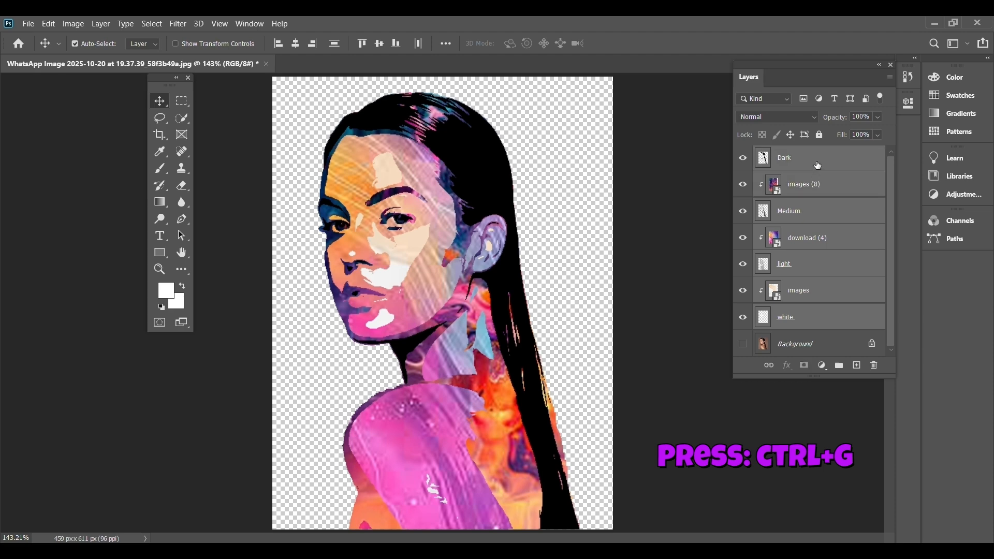
pyautogui.hotkey('ctrl', 'g')
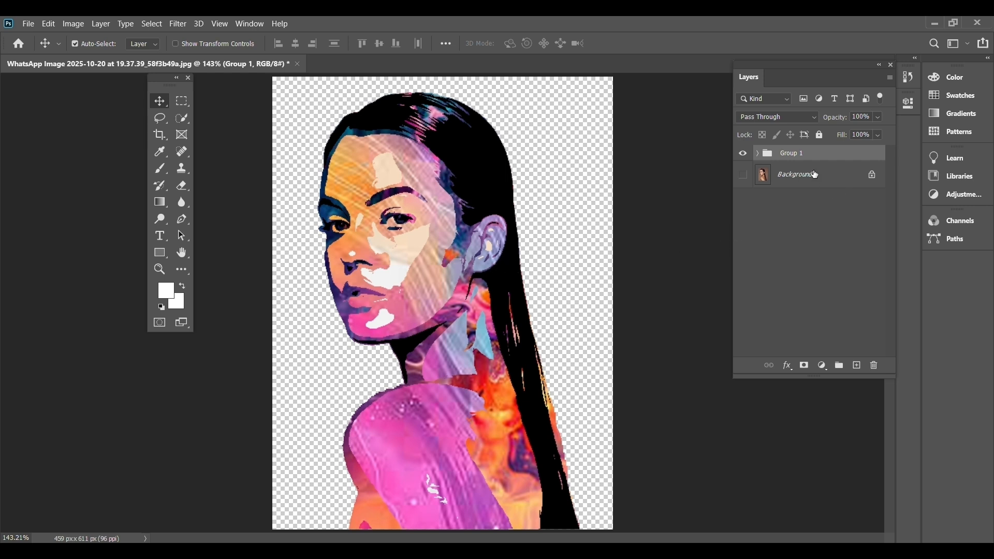
# Add a Solid Color fill layer directly above the hidden Background layer.
pyautogui.click(786, 181)
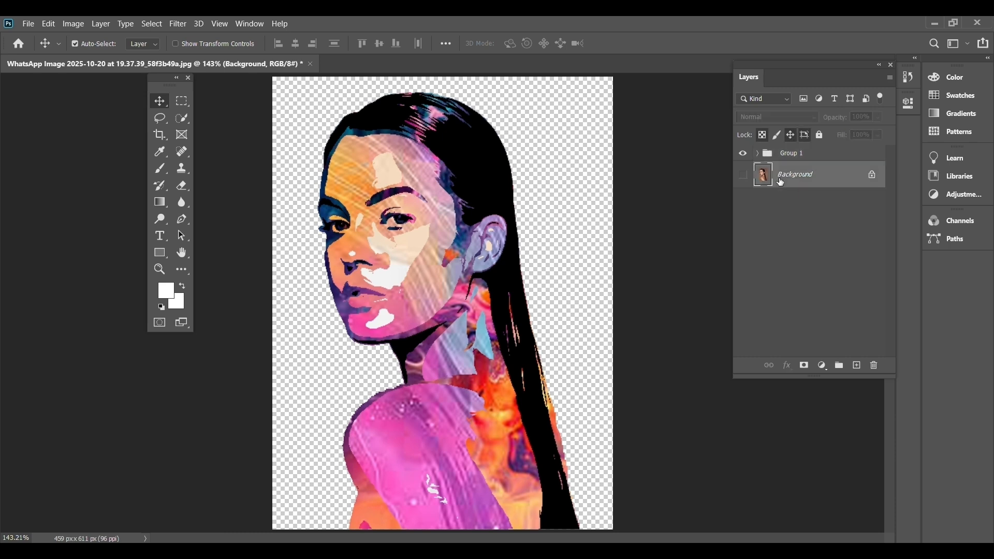
pyautogui.click(742, 179)
pyautogui.click(743, 178)
pyautogui.click(821, 365)
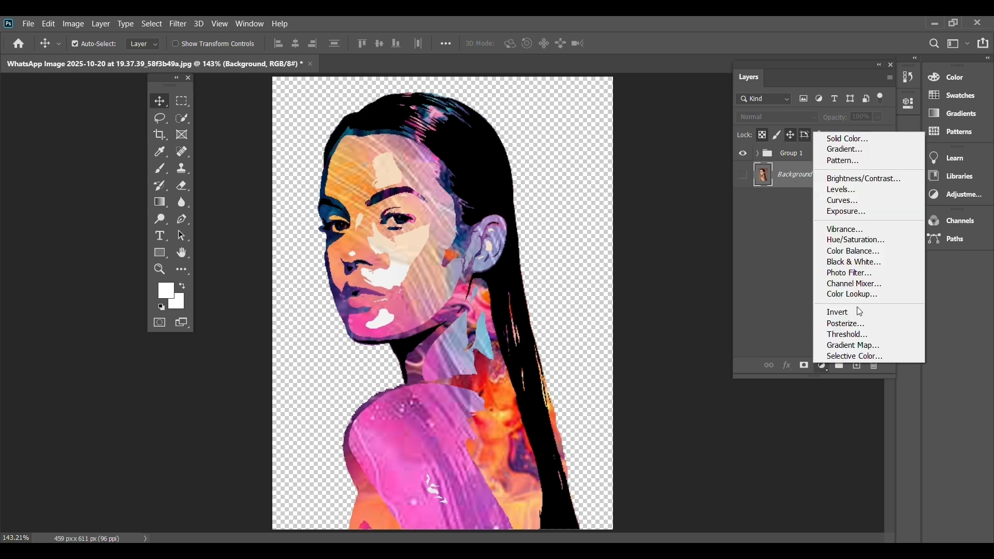
pyautogui.click(861, 143)
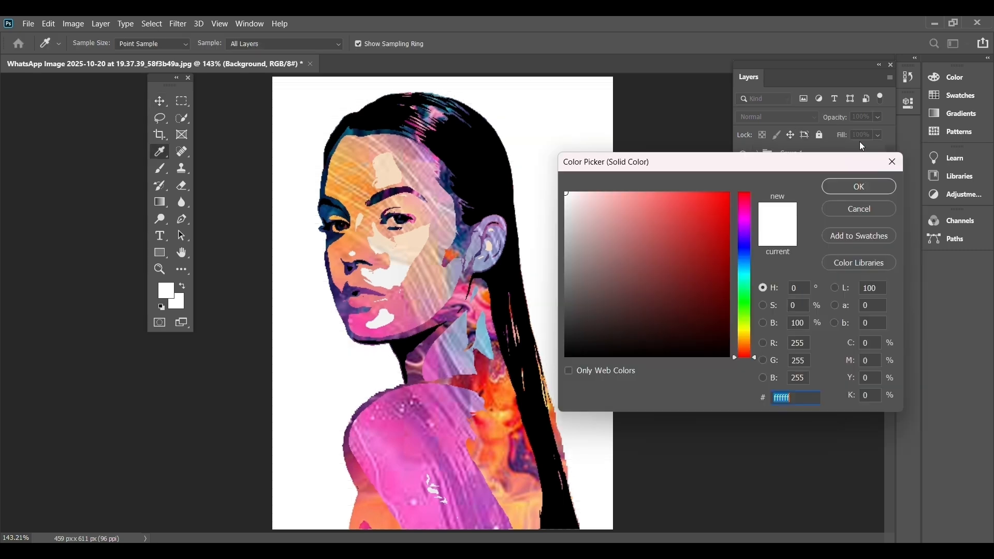
# Try out backdrop colours for the fill: orange cd6c17, then skin tone dcab9a, navy 12336e and cream f6dcc3 sampled from the portrait.
pyautogui.click(744, 345)
pyautogui.moveTo(716, 291); pyautogui.dragTo(713, 224)
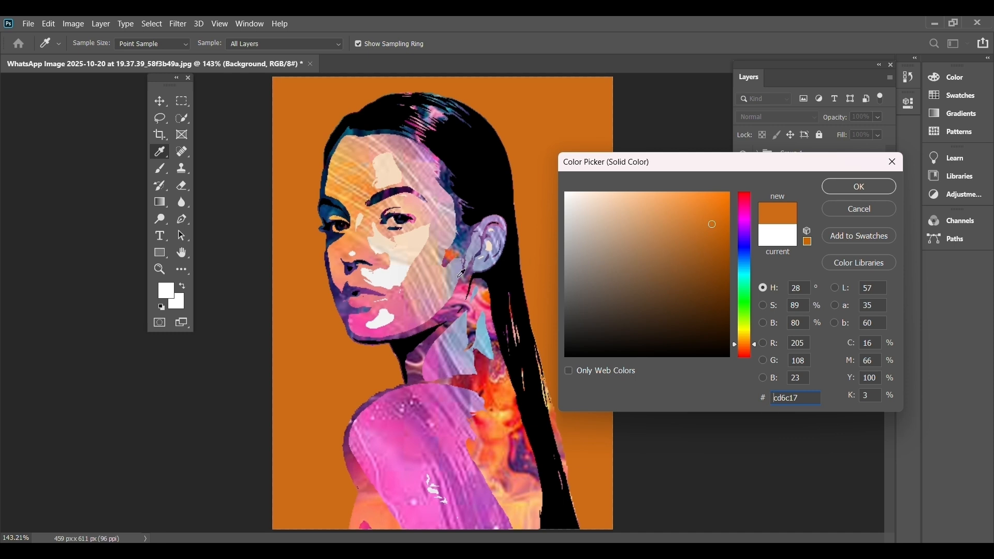
pyautogui.click(437, 278)
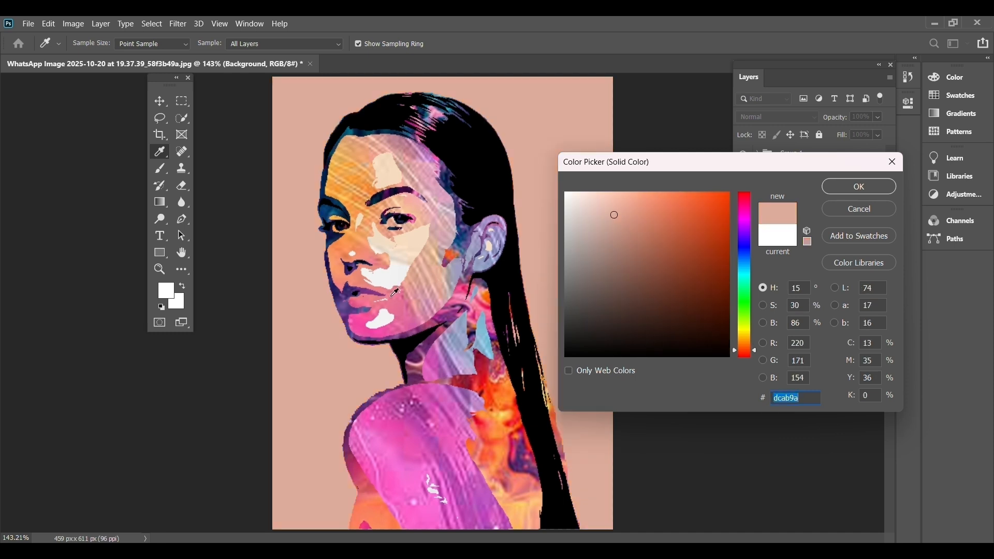
pyautogui.click(418, 242)
pyautogui.moveTo(461, 224); pyautogui.dragTo(466, 229)
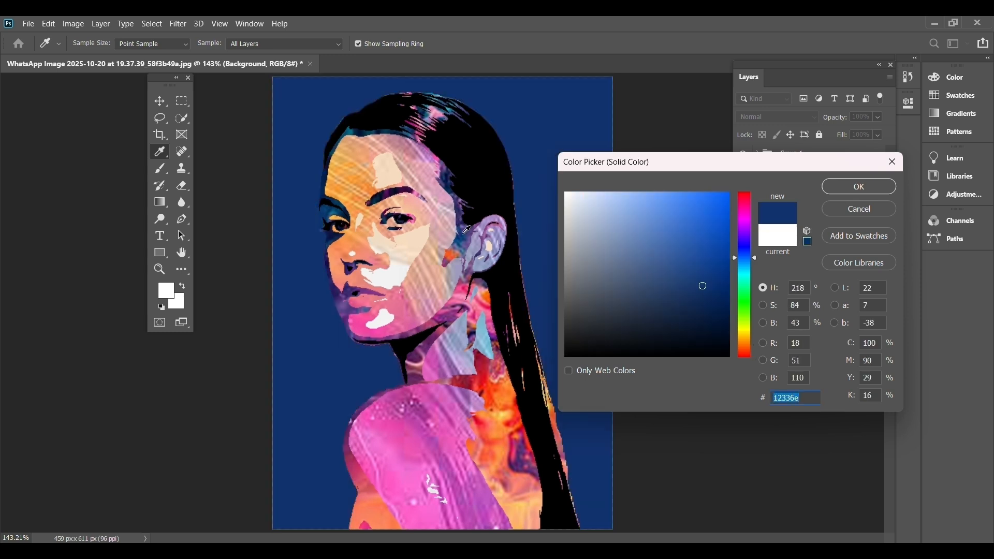
pyautogui.click(440, 113)
pyautogui.moveTo(483, 383); pyautogui.dragTo(494, 407)
pyautogui.click(420, 238)
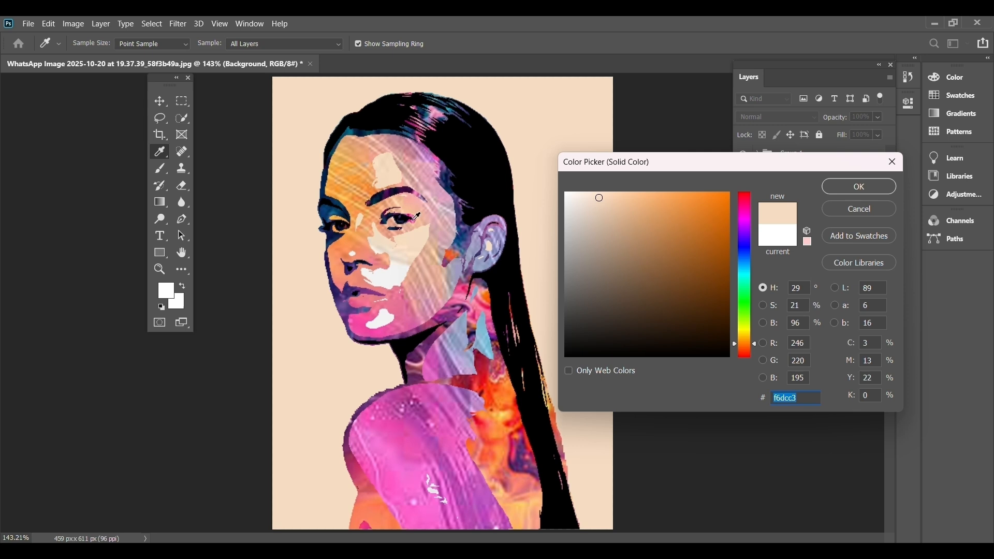
# Sample orange f3591a from the paint texture below the neck and apply it as the fill layer's colour.
pyautogui.click(407, 311)
pyautogui.click(501, 395)
pyautogui.click(497, 239)
pyautogui.click(492, 250)
pyautogui.click(498, 398)
pyautogui.click(494, 414)
pyautogui.click(492, 410)
pyautogui.click(491, 404)
pyautogui.click(494, 400)
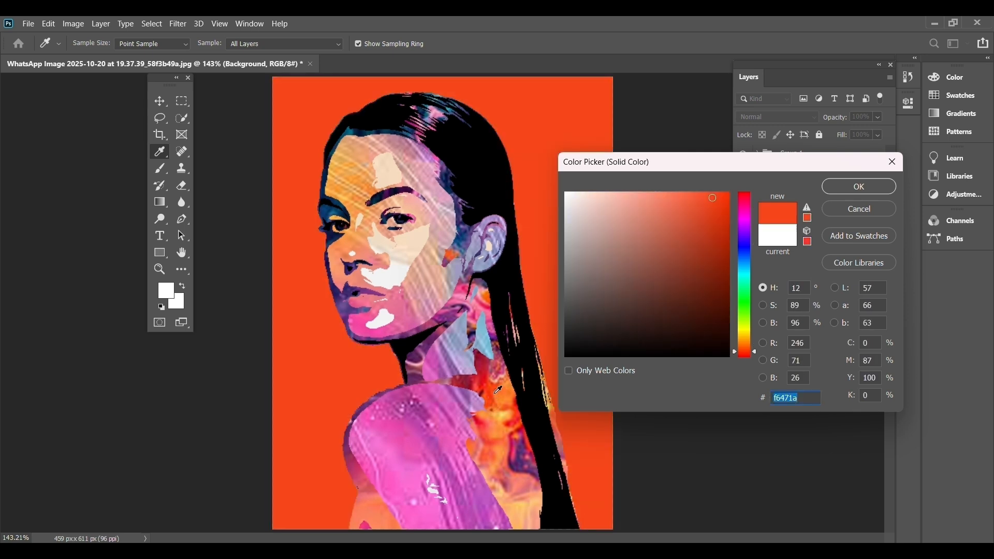
pyautogui.click(495, 373)
pyautogui.click(493, 403)
pyautogui.click(491, 410)
pyautogui.click(493, 406)
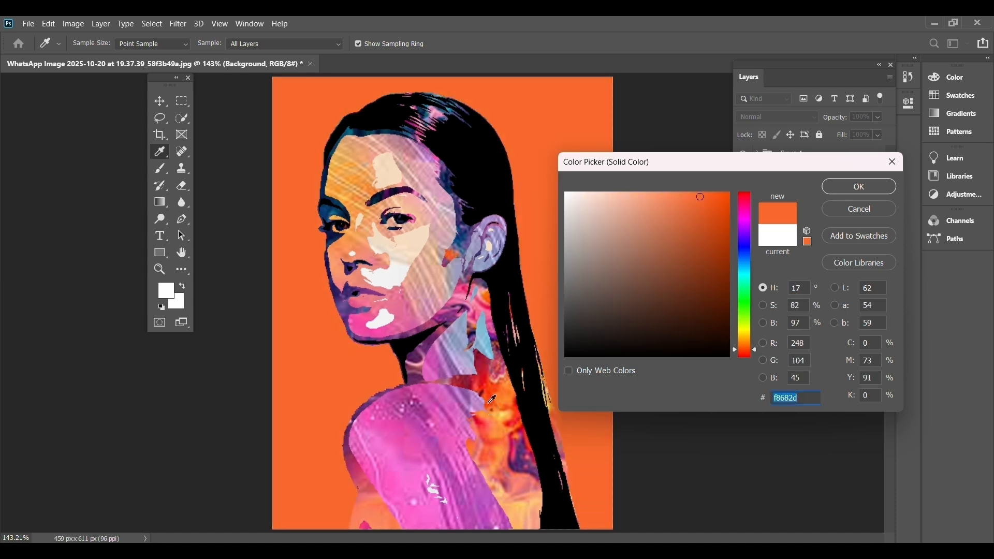
pyautogui.click(492, 401)
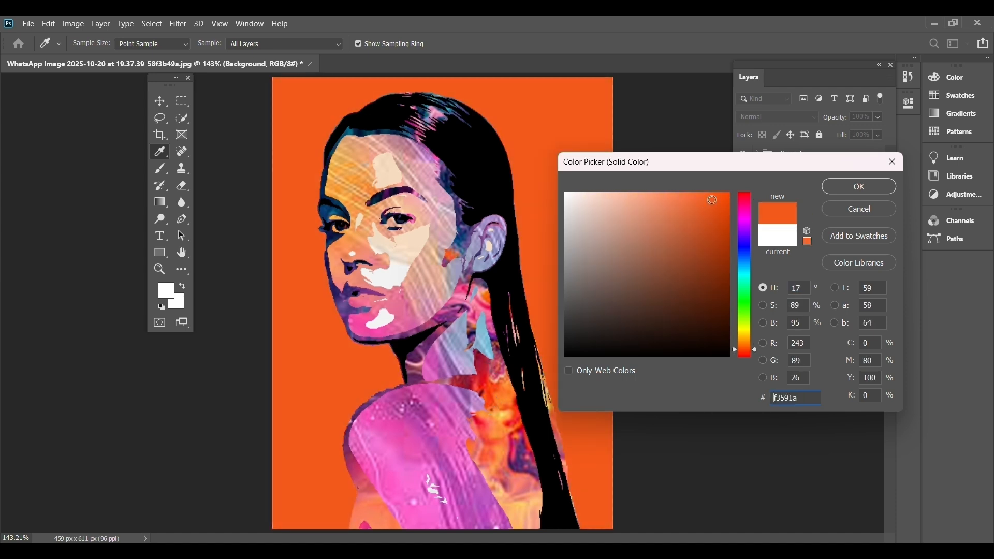
pyautogui.click(849, 187)
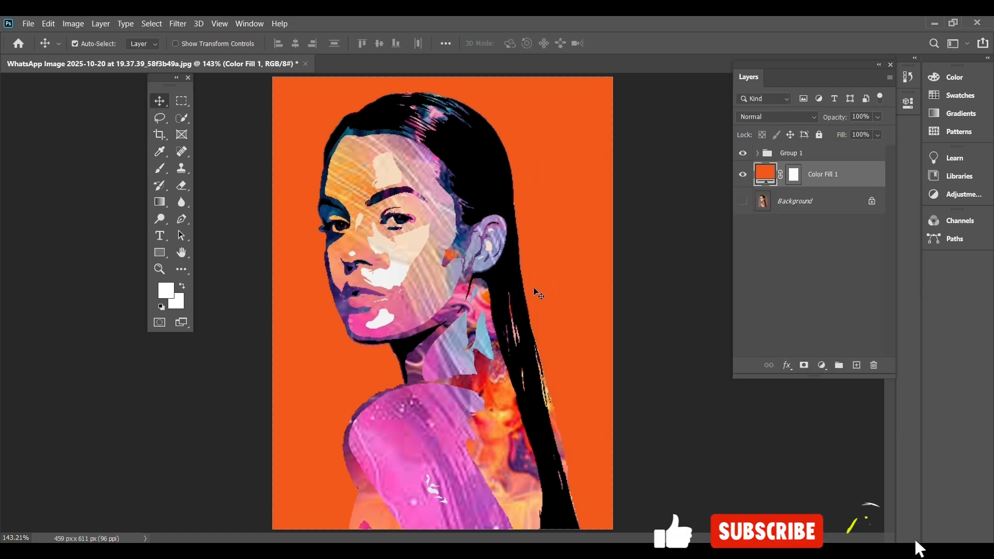
# Select the portrait group and save the layered document on the computer in the Pictures folder in Photoshop (PSD) format, keeping its file name.
pyautogui.click(792, 153)
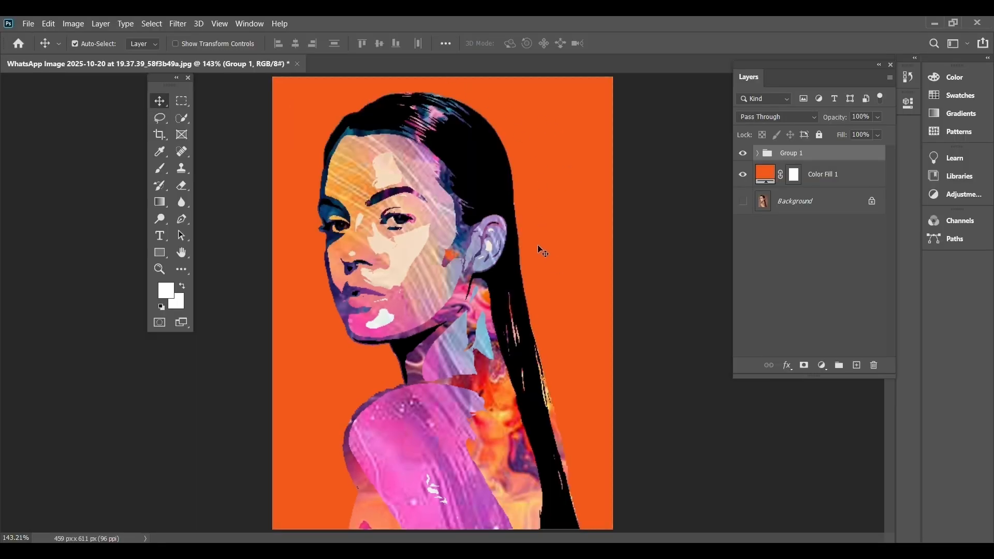
pyautogui.click(28, 24)
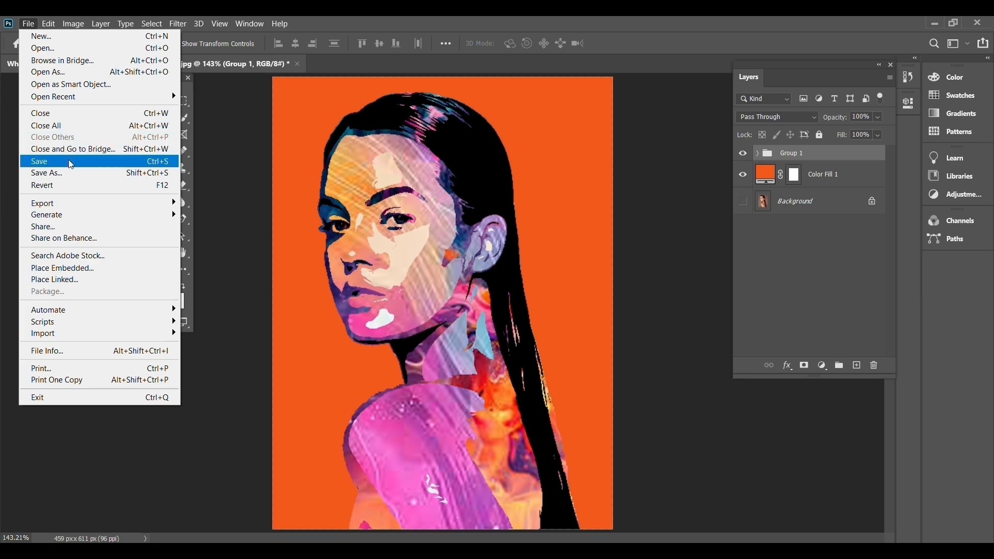
pyautogui.click(75, 175)
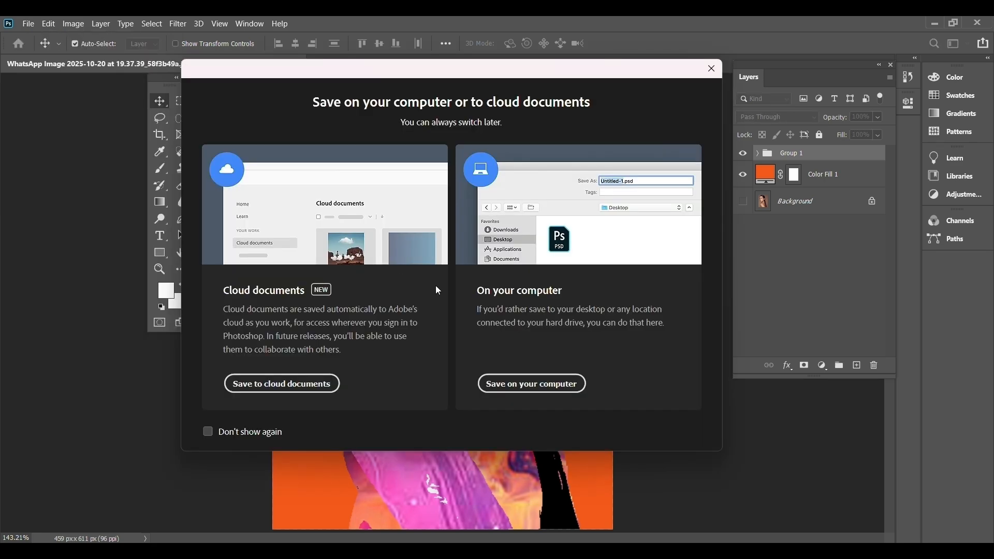
pyautogui.click(512, 388)
pyautogui.click(49, 125)
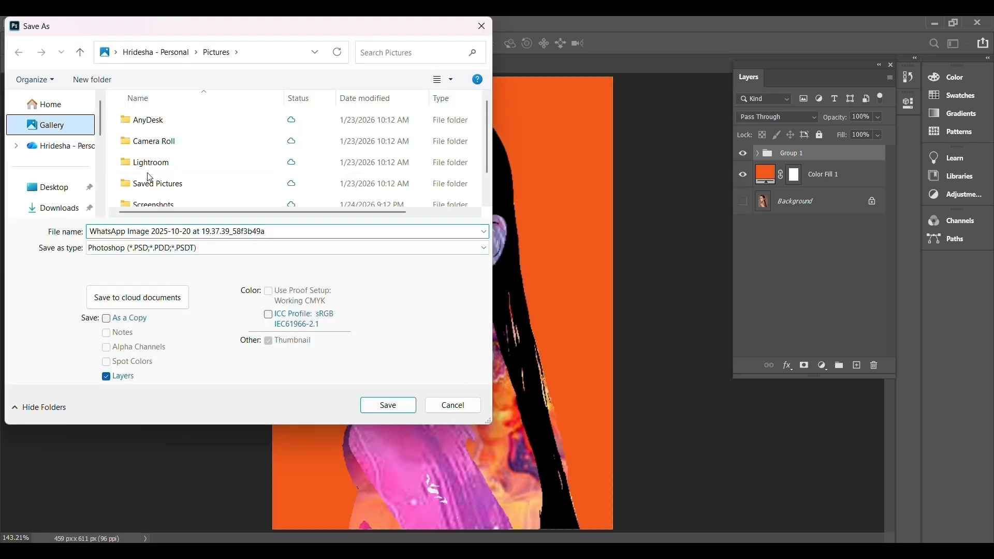
pyautogui.click(405, 409)
pyautogui.click(557, 288)
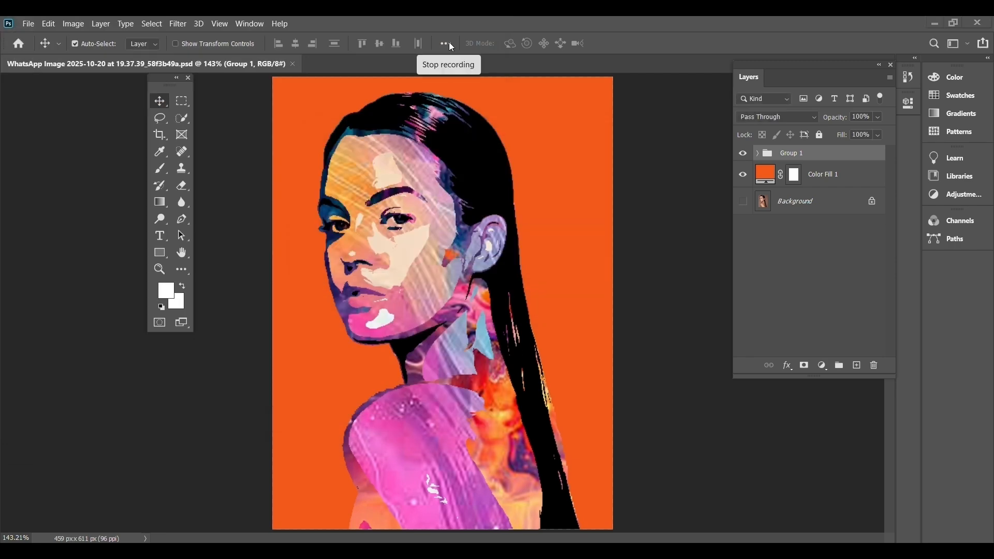